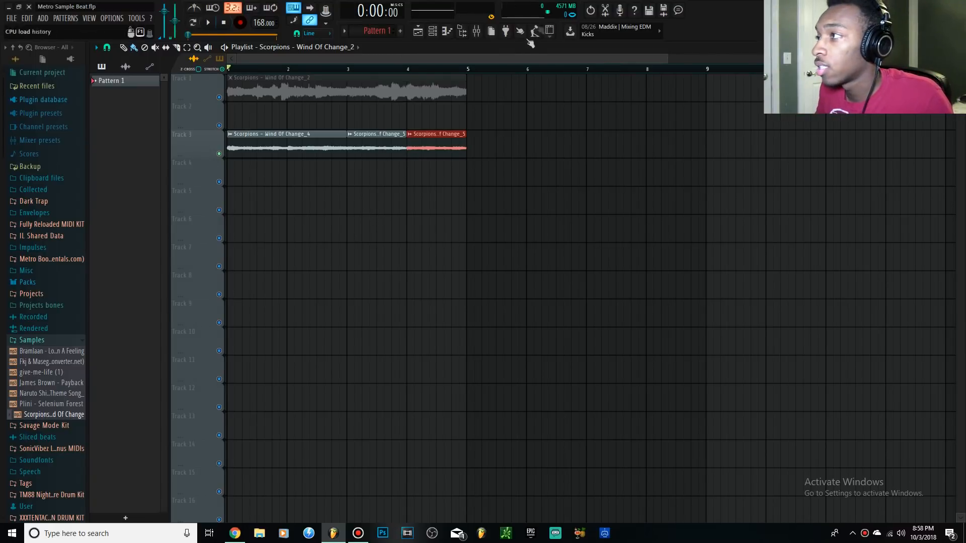
Step: Play back the chopped Scorpions - Wind Of Change sample arrangement in the playlist
{"action": "left_click", "coordinate": [478, 35]}
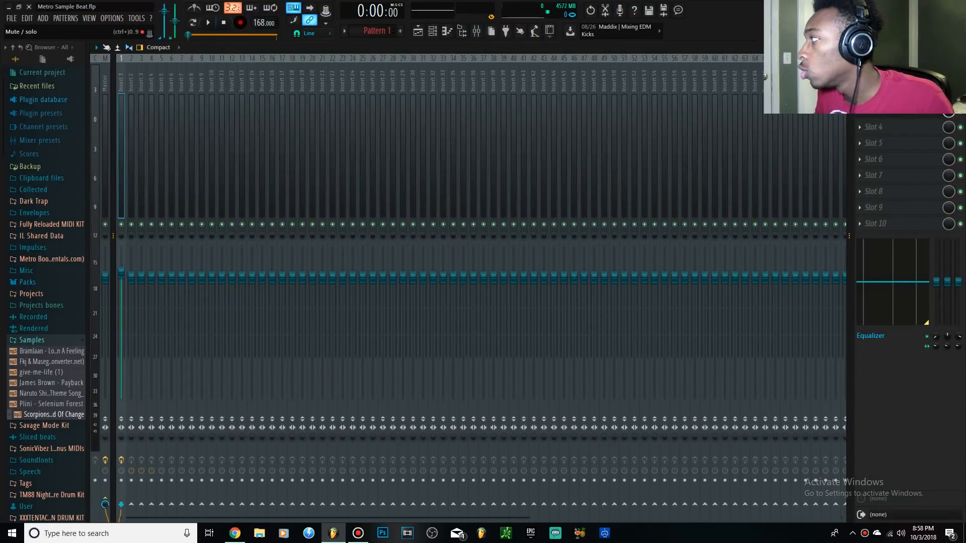
{"action": "left_click", "coordinate": [420, 33]}
{"action": "key", "text": "space"}
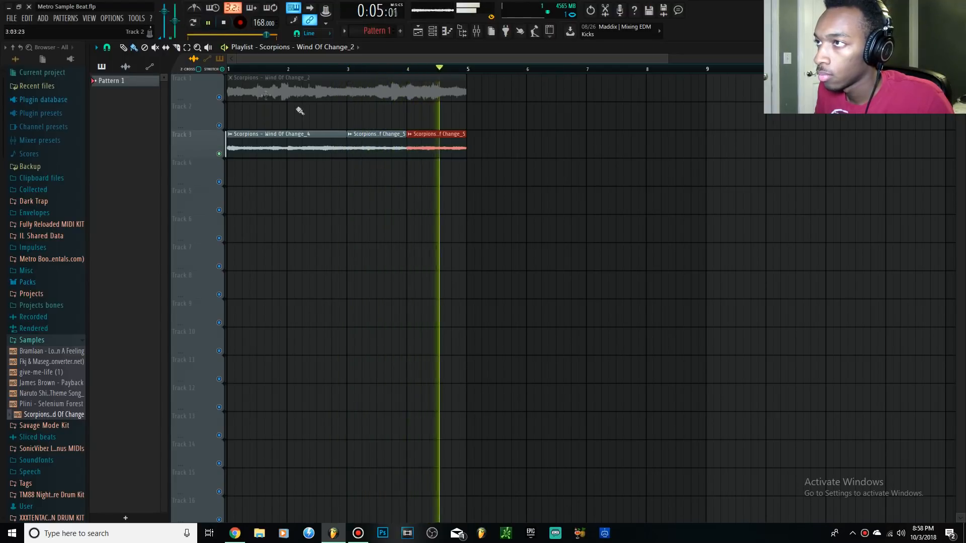
{"action": "left_click", "coordinate": [225, 22]}
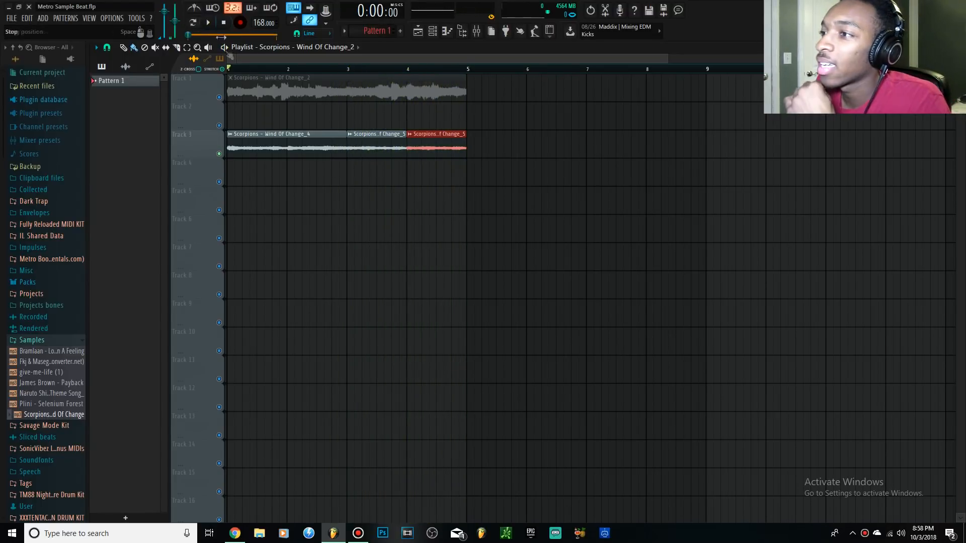
Step: Examine the channel settings of the Wind Of Change_4 clip and the Gross Beat effect on mixer Insert 1
{"action": "right_click", "coordinate": [232, 133]}
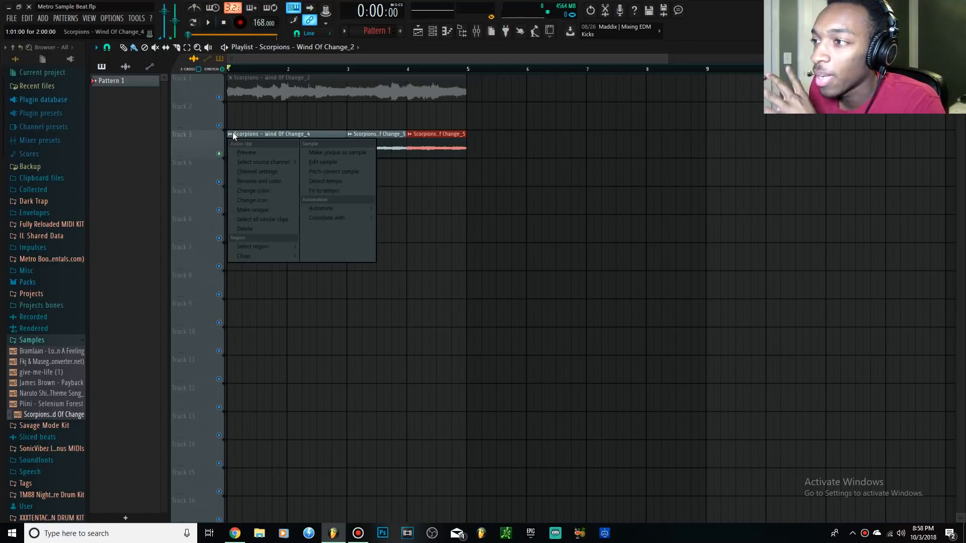
{"action": "left_click", "coordinate": [265, 172]}
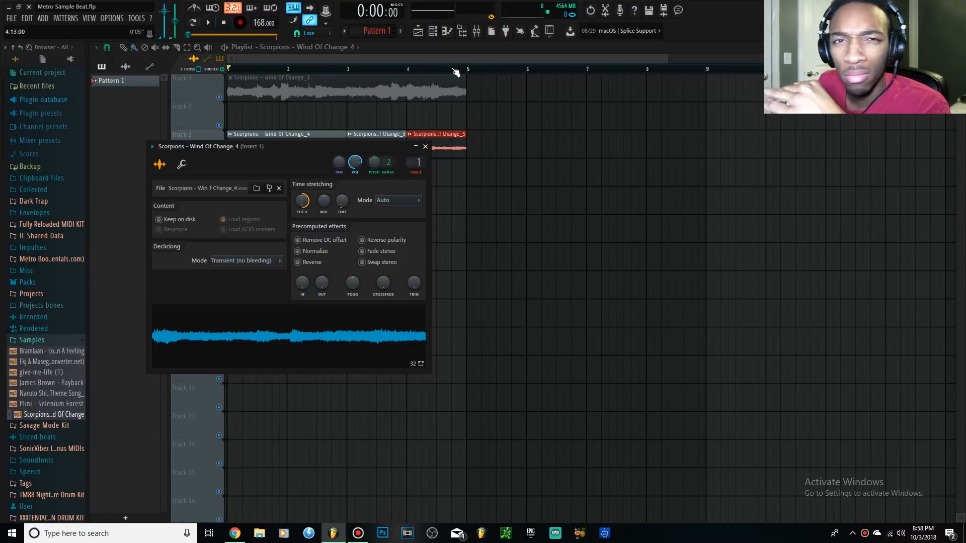
{"action": "left_click", "coordinate": [477, 30]}
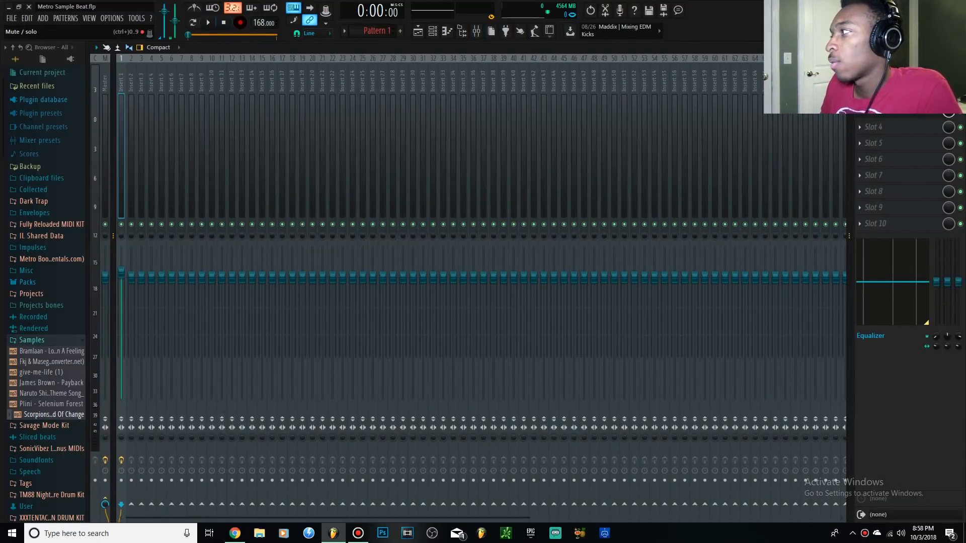
{"action": "left_click", "coordinate": [882, 116]}
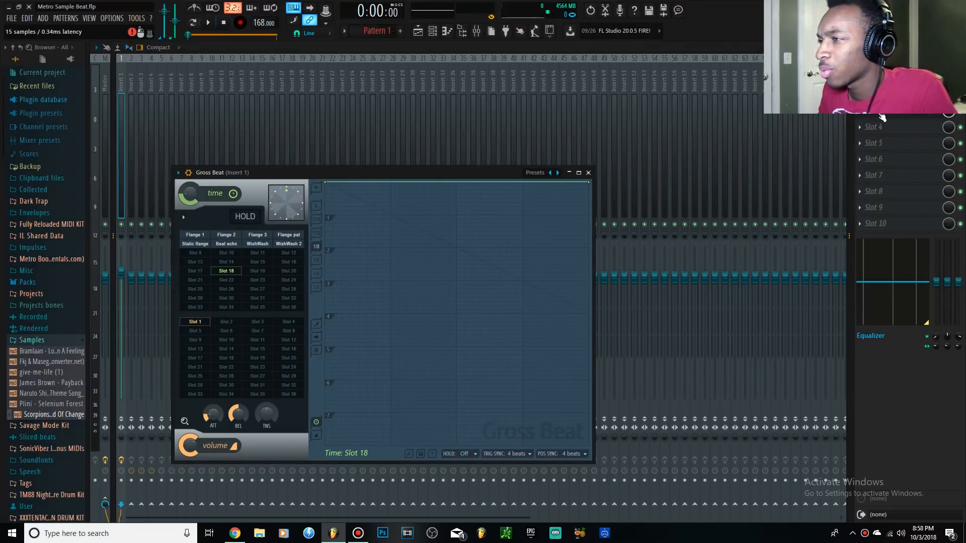
{"action": "left_click", "coordinate": [882, 95]}
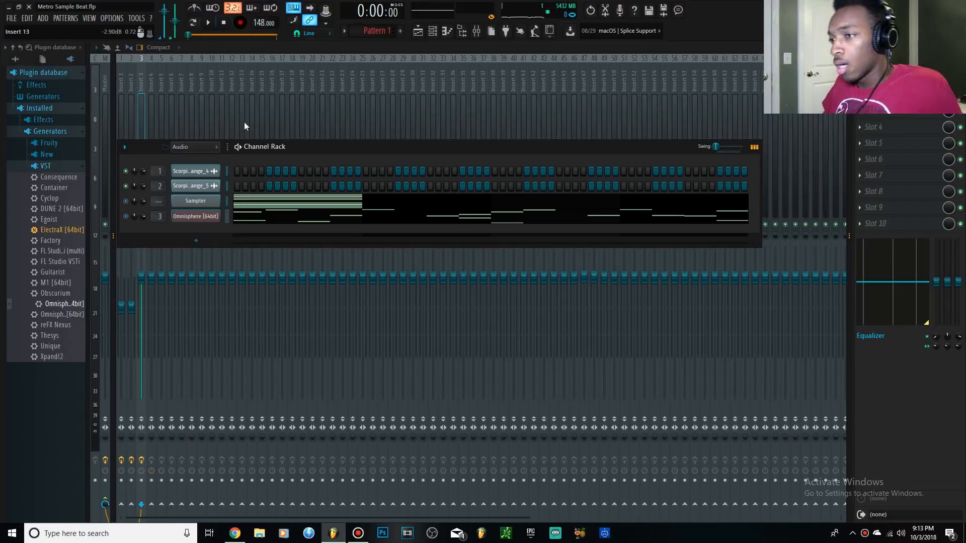
Step: Undo the Omnisphere note recording and open the Omnisphere channel's options
{"action": "key", "text": "ctrl+z"}
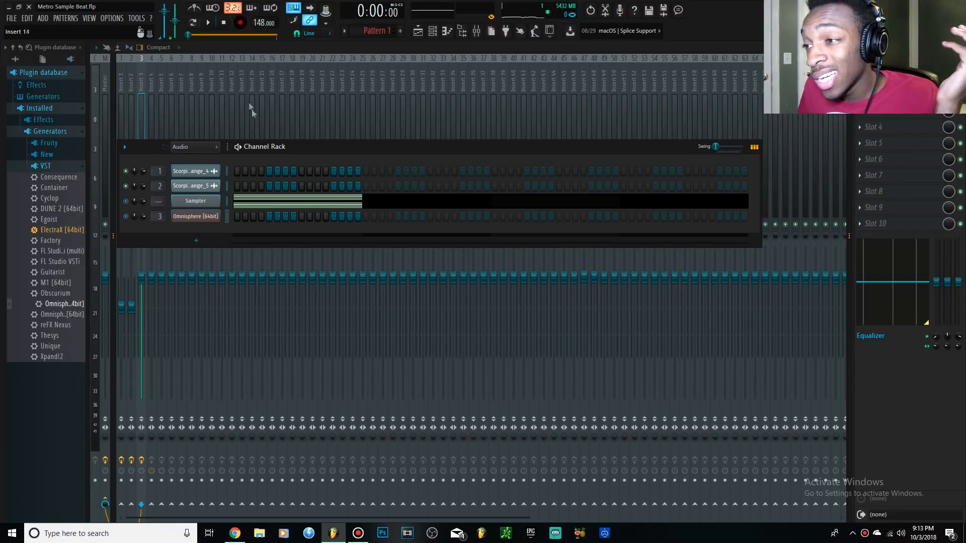
{"action": "right_click", "coordinate": [210, 215]}
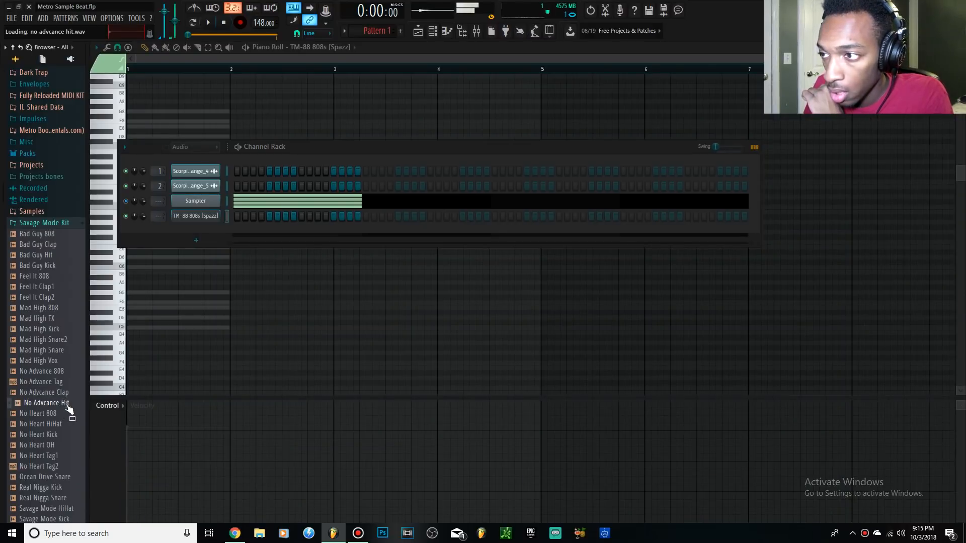
Step: Add the No Advcance Hit sample as a channel, fill each 4 steps, and add a hit on step 63
{"action": "left_click_drag", "start_coordinate": [210, 227], "coordinate": [206, 232]}
{"action": "right_click", "coordinate": [204, 233]}
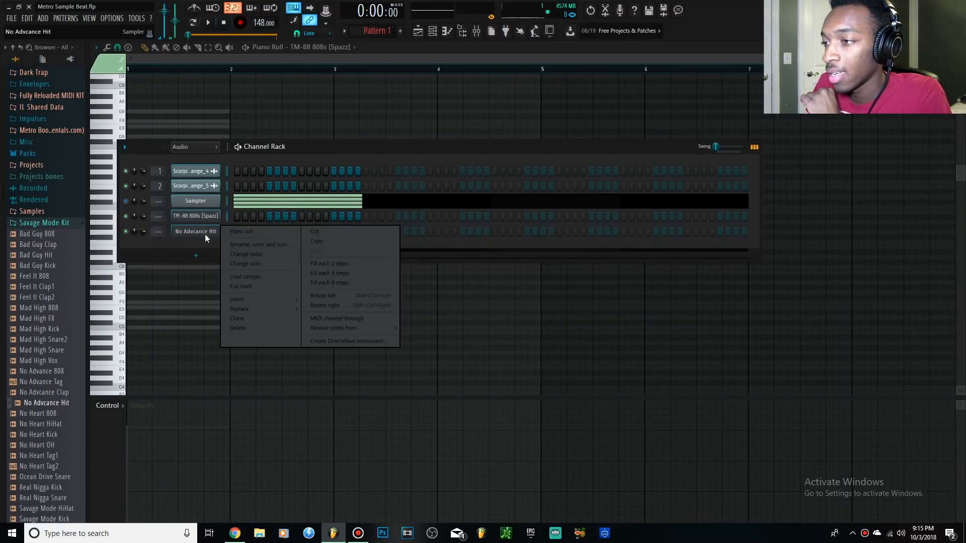
{"action": "left_click", "coordinate": [324, 269]}
{"action": "left_click", "coordinate": [736, 231]}
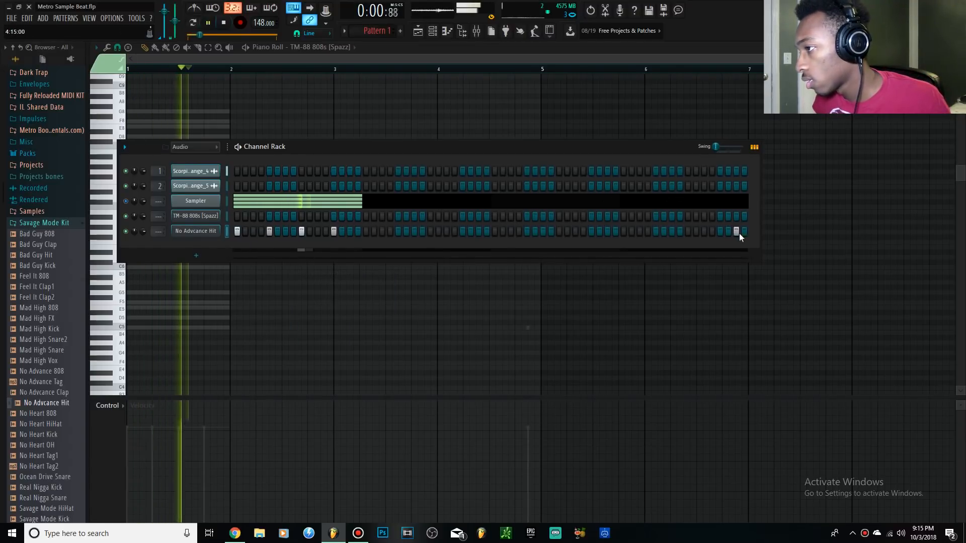
Step: Refill the No Advcance Hit channel on each 4 steps across the full 64-step pattern
{"action": "left_click", "coordinate": [216, 231]}
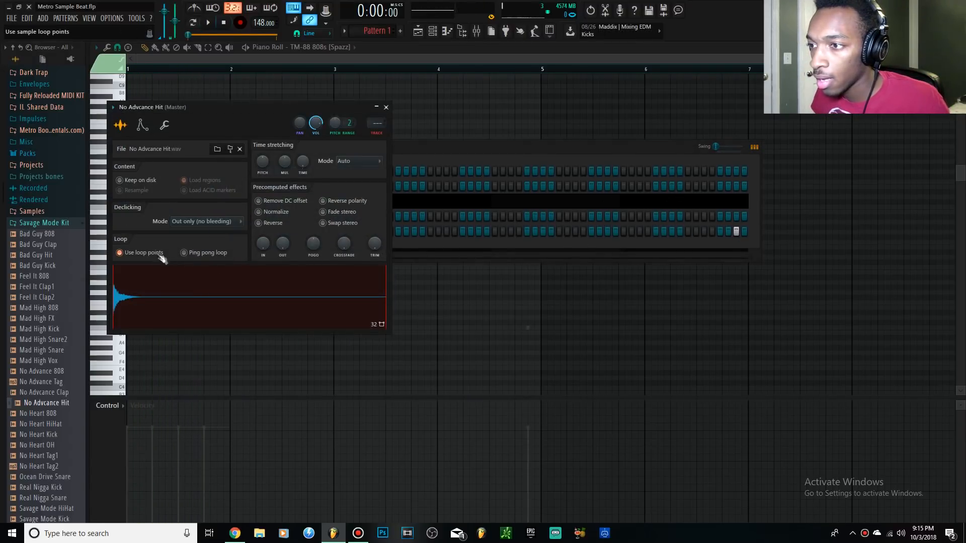
{"action": "left_click", "coordinate": [402, 155]}
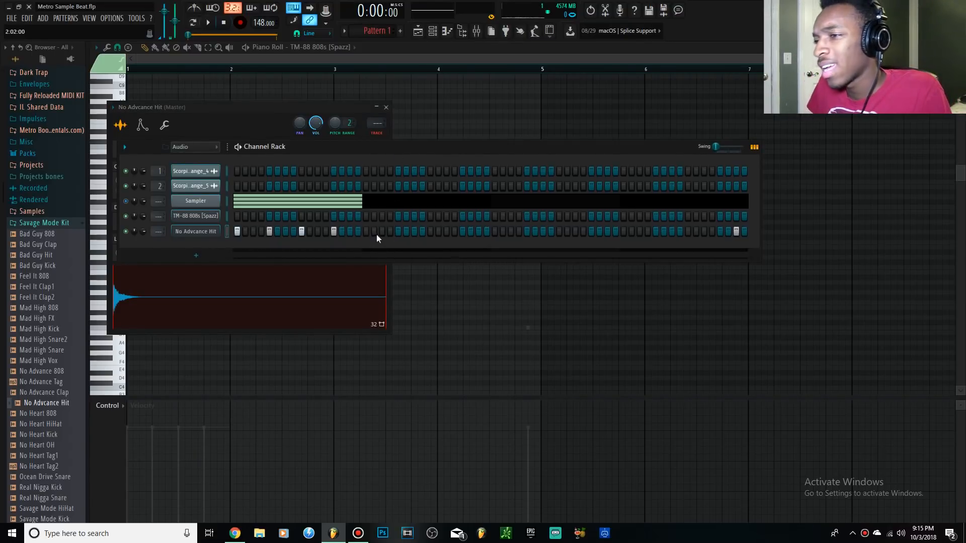
{"action": "right_click", "coordinate": [218, 230]}
{"action": "left_click", "coordinate": [337, 276]}
Step: Try an extra No Advcance Hit on step 10 while playing the pattern
{"action": "key", "text": "space"}
{"action": "key", "text": "space"}
{"action": "key", "text": "space"}
{"action": "key", "text": "space"}
{"action": "key", "text": "space"}
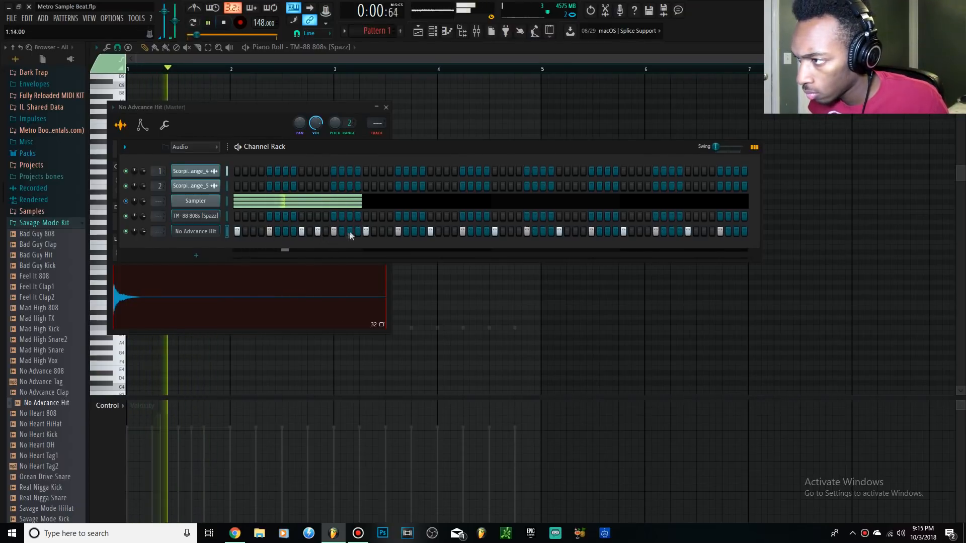
{"action": "key", "text": "space"}
{"action": "key", "text": "space"}
{"action": "left_click", "coordinate": [310, 231]}
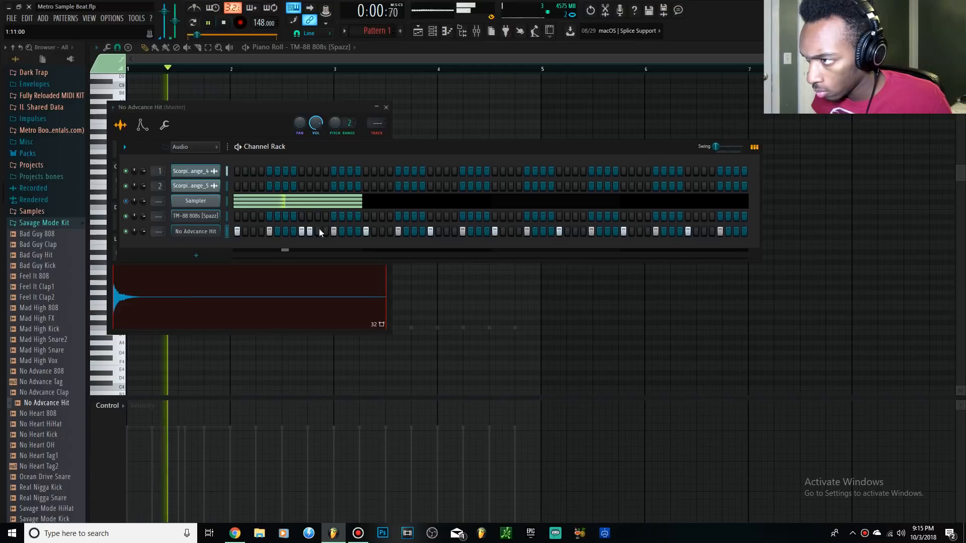
{"action": "key", "text": "space"}
{"action": "left_click", "coordinate": [310, 231]}
{"action": "key", "text": "space"}
{"action": "key", "text": "space"}
Step: Add the Mad High Snare2 sample as a channel with hits on steps 9 and 25, and play the pattern
{"action": "left_click", "coordinate": [57, 331]}
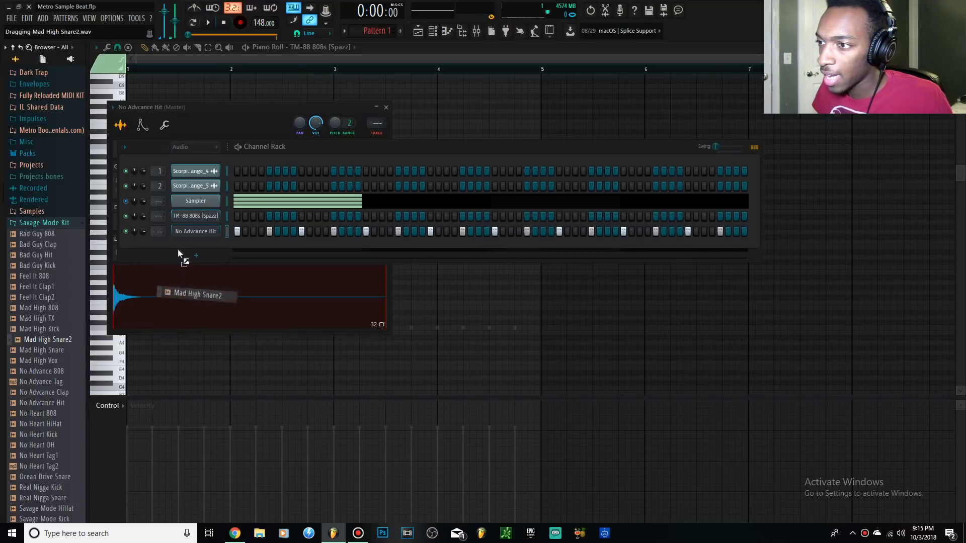
{"action": "left_click_drag", "start_coordinate": [329, 243], "coordinate": [297, 241]}
{"action": "left_click", "coordinate": [301, 246]}
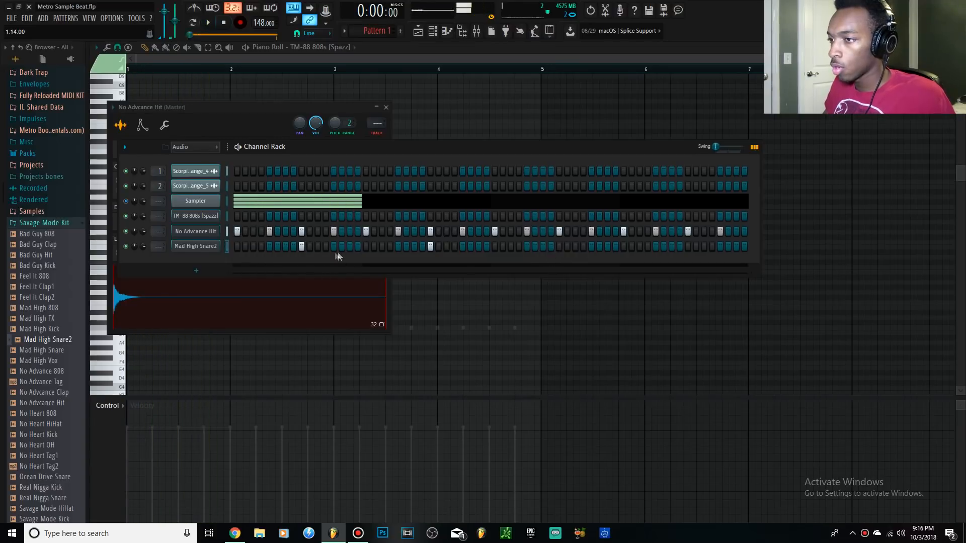
{"action": "left_click", "coordinate": [184, 245]}
{"action": "key", "text": "space"}
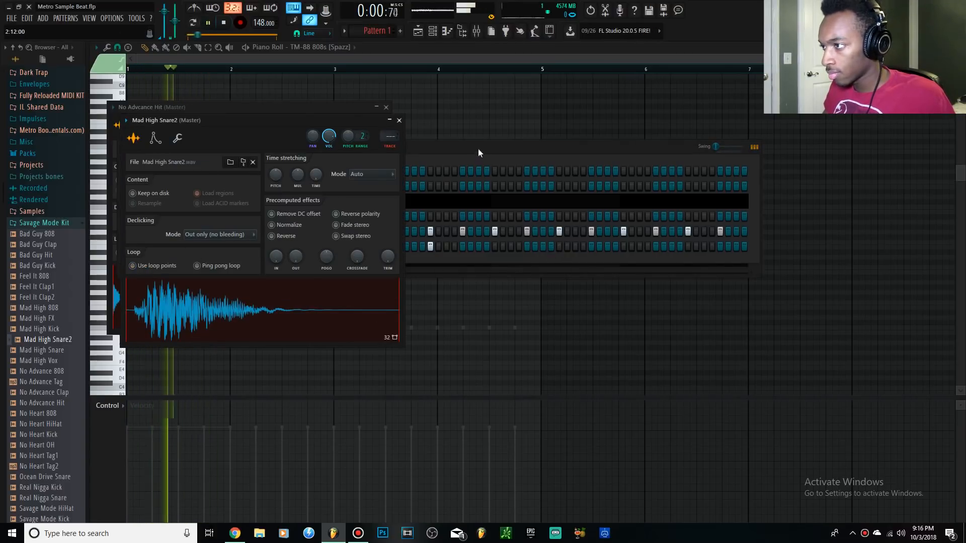
Step: Place Mad High Snare2 hits on steps 41, 51, 57 and 15
{"action": "left_click", "coordinate": [478, 149]}
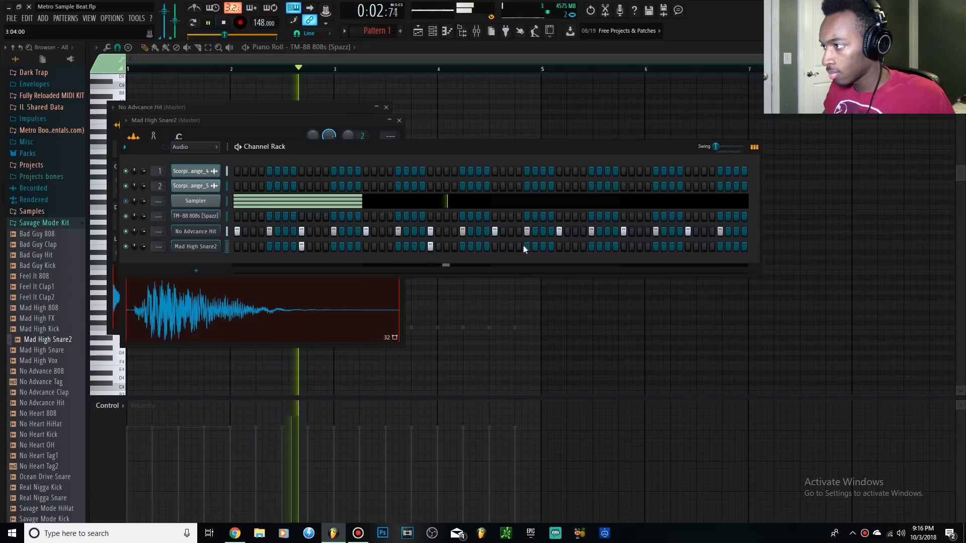
{"action": "left_click", "coordinate": [559, 246]}
{"action": "left_click", "coordinate": [639, 246]}
{"action": "left_click", "coordinate": [688, 246]}
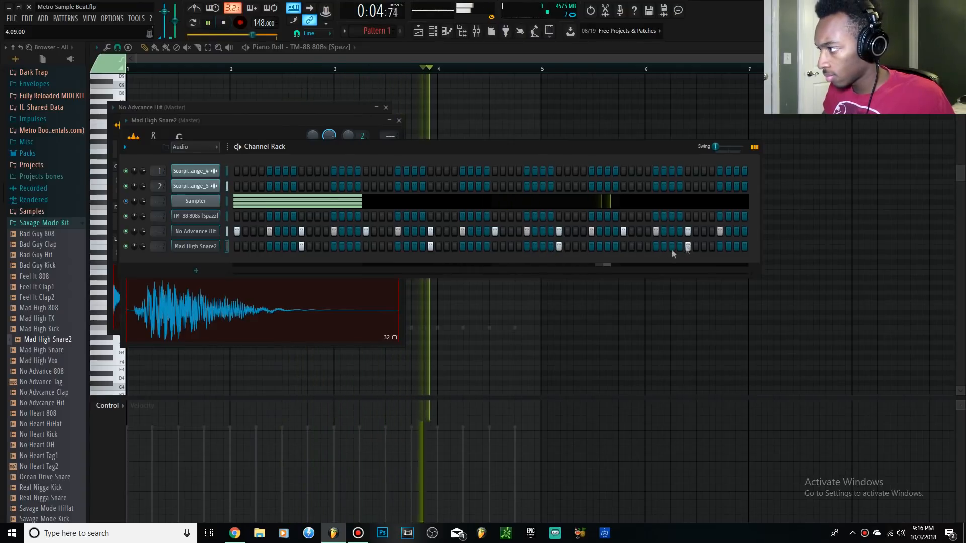
{"action": "left_click", "coordinate": [350, 246]}
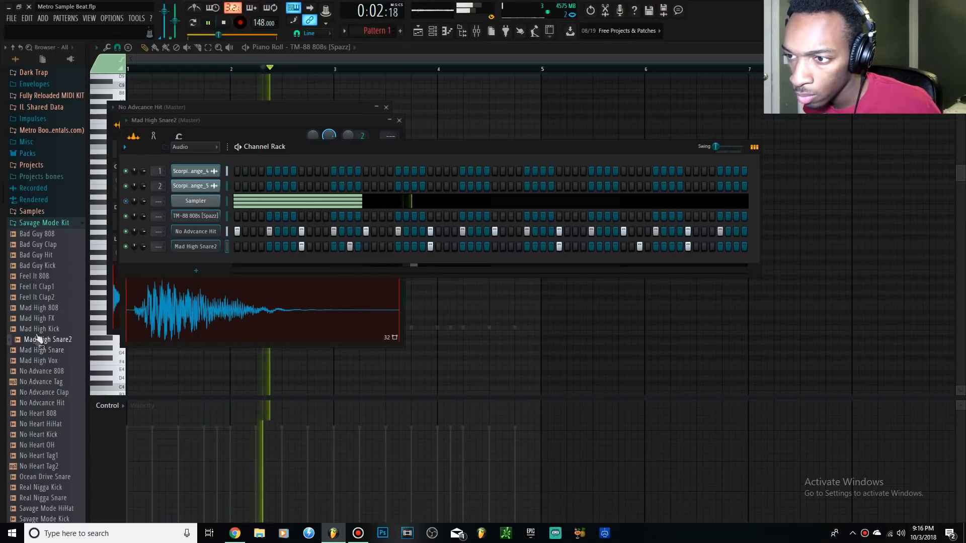
Step: Audition the Feel It claps, add Feel It Clap2 as a channel, and place hits on steps 9, 25, 41 and 57
{"action": "left_click", "coordinate": [36, 288]}
{"action": "left_click", "coordinate": [37, 298]}
{"action": "left_click_drag", "start_coordinate": [36, 297], "coordinate": [299, 259]}
{"action": "left_click", "coordinate": [302, 261]}
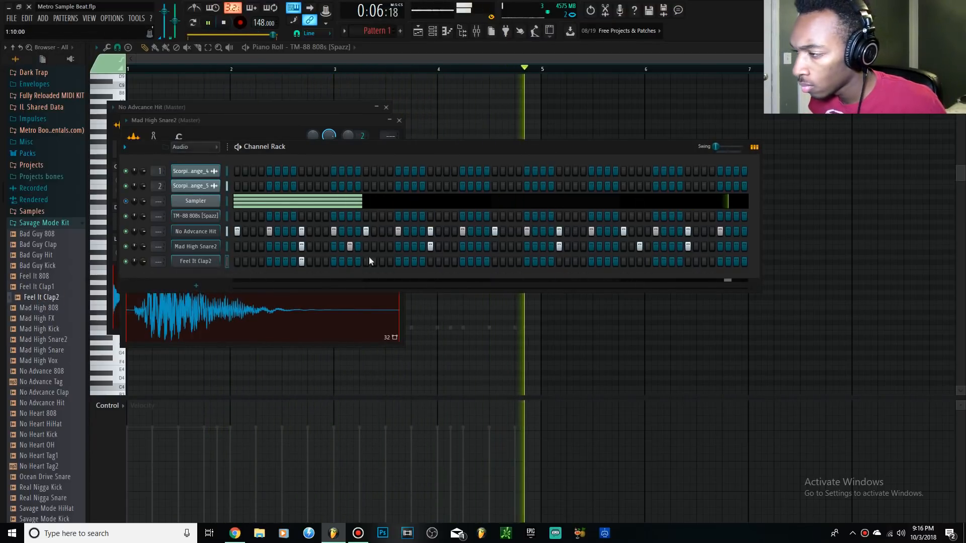
{"action": "left_click", "coordinate": [431, 262]}
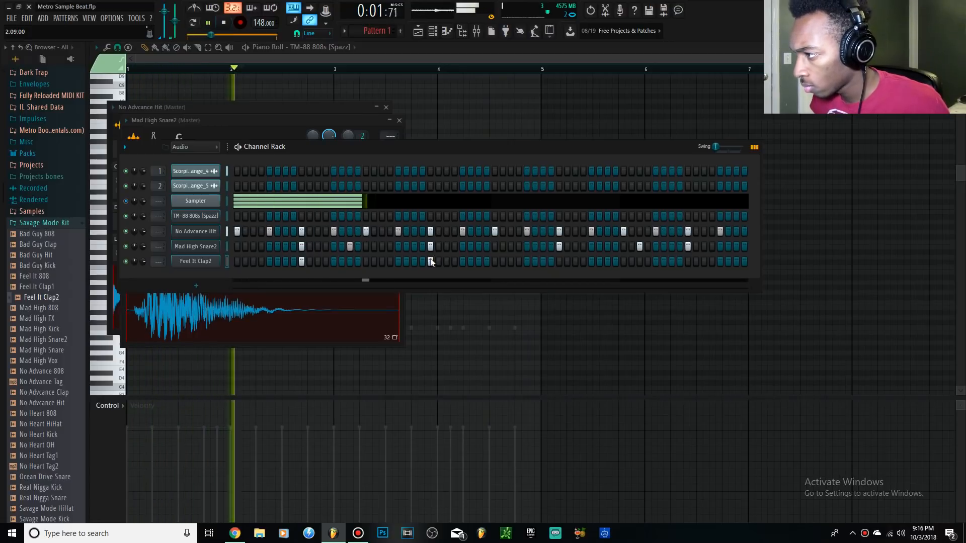
{"action": "left_click", "coordinate": [559, 261]}
{"action": "left_click", "coordinate": [688, 261]}
Step: Add a Mad High Snare2 hit on step 63, leaving that step empty for Feel It Clap2
{"action": "left_click", "coordinate": [736, 246]}
{"action": "left_click", "coordinate": [737, 261]}
{"action": "left_click", "coordinate": [736, 261]}
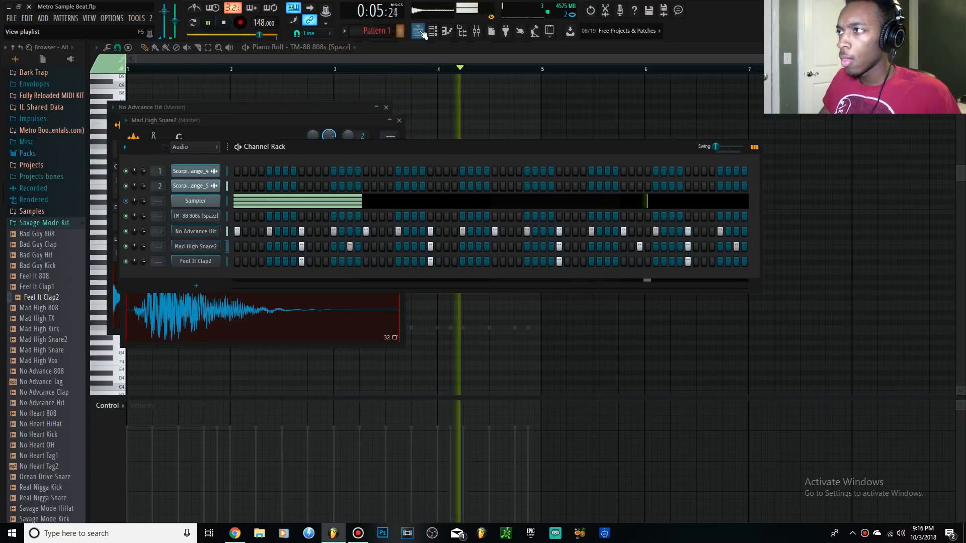
Step: Copy the Wind Of Change clips on track 3 and the Pattern 1 clip on track 4 to bar 9 of the playlist
{"action": "key", "text": "F5"}
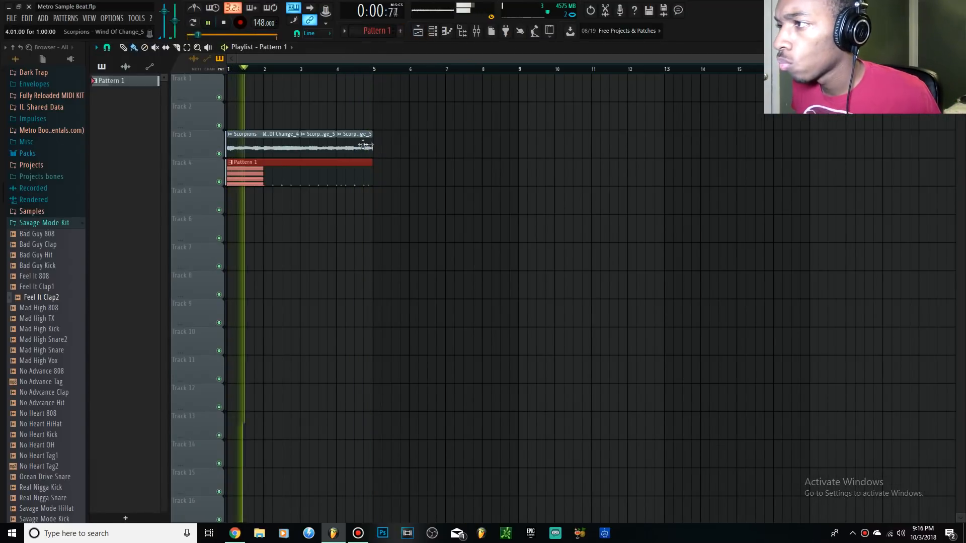
{"action": "scroll", "coordinate": [312, 146], "scroll_direction": "up", "scroll_amount": 2}
{"action": "scroll", "coordinate": [412, 146], "scroll_direction": "down", "scroll_amount": 2}
{"action": "key", "text": "space"}
{"action": "left_click", "coordinate": [463, 228]}
{"action": "right_click", "coordinate": [472, 226]}
{"action": "left_click_drag", "start_coordinate": [434, 214], "coordinate": [546, 145]}
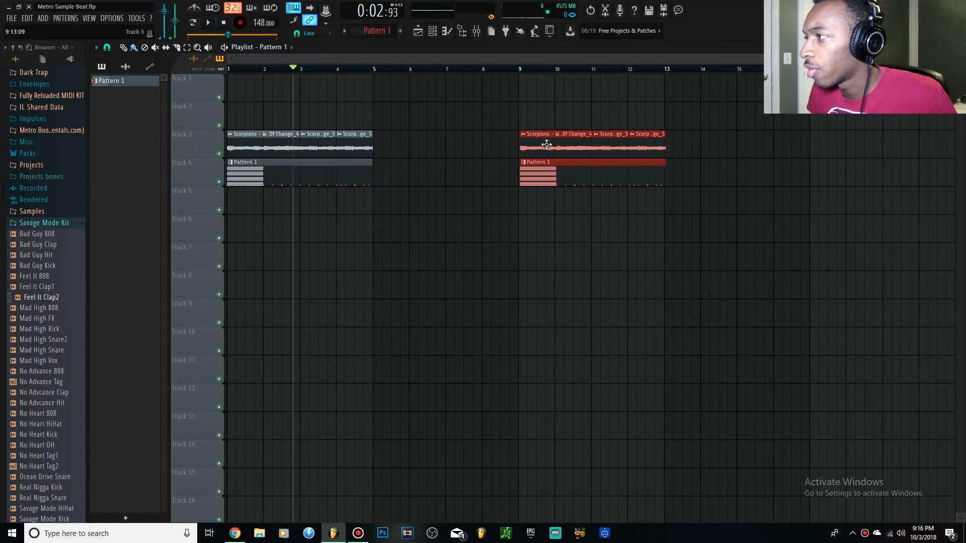
{"action": "left_click_drag", "start_coordinate": [390, 150], "coordinate": [159, 144]}
{"action": "key", "text": "Delete"}
{"action": "key", "text": "ctrl+b"}
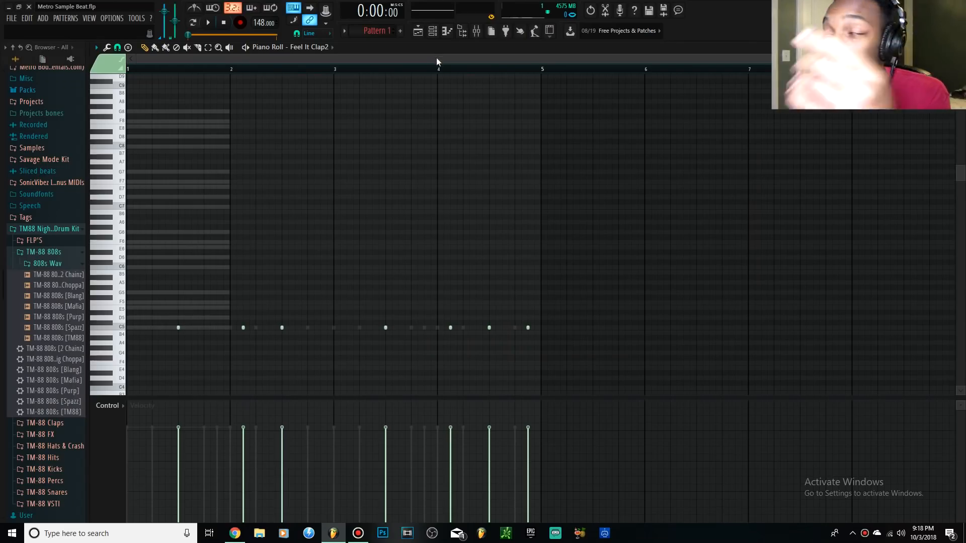
Step: Place a two-step D6 note at the start of bar 1 in the TM-88 808s [Spazz] piano roll
{"action": "left_click", "coordinate": [432, 30]}
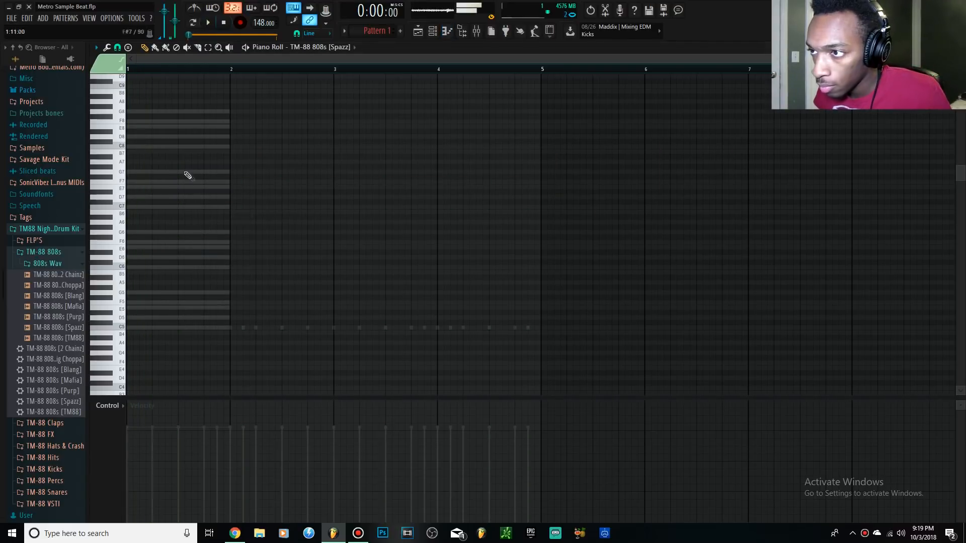
{"action": "left_click_drag", "start_coordinate": [158, 162], "coordinate": [118, 142]}
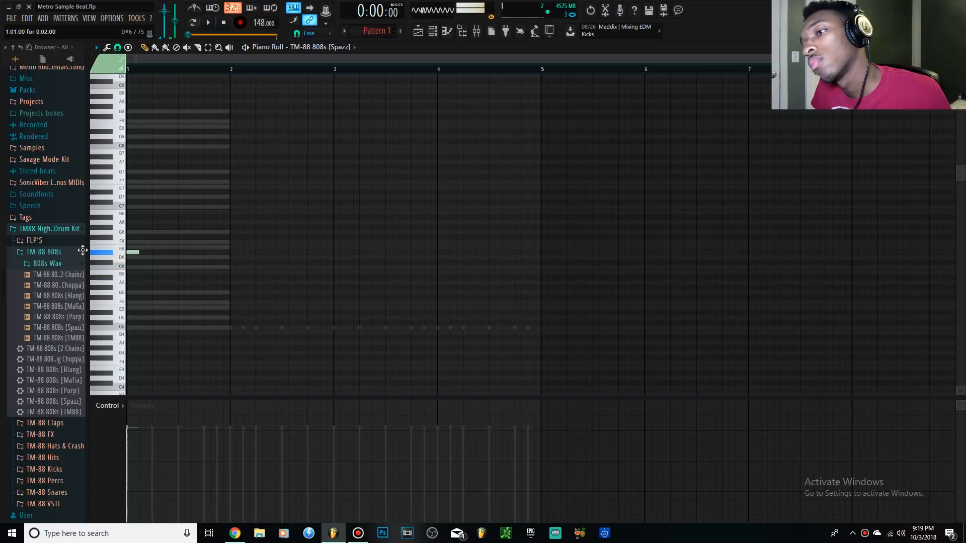
{"action": "key", "text": "space"}
Step: Set the TM-88 808s [Spazz] channel to cut itself and play the pattern
{"action": "key", "text": "F6"}
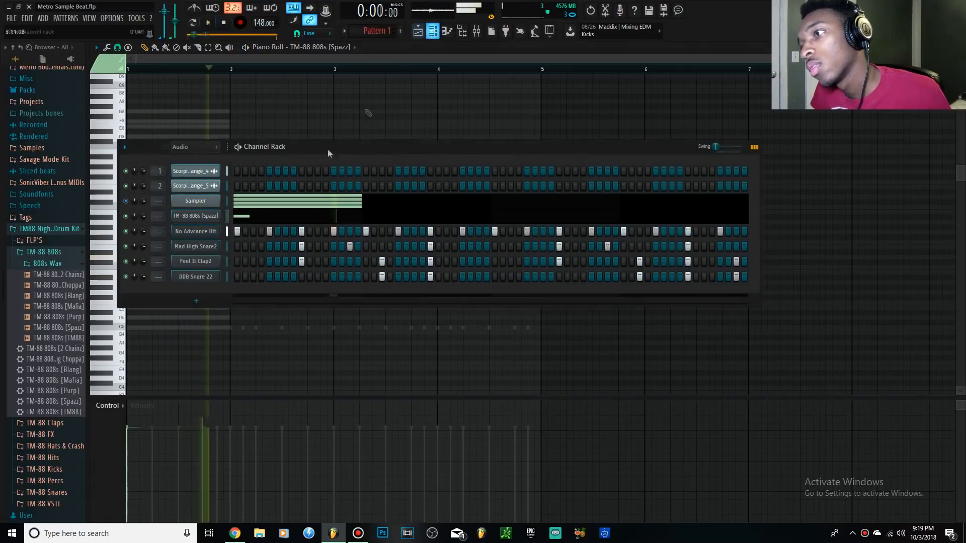
{"action": "right_click", "coordinate": [202, 219]}
{"action": "left_click", "coordinate": [228, 273]}
{"action": "key", "text": "space"}
{"action": "key", "text": "space"}
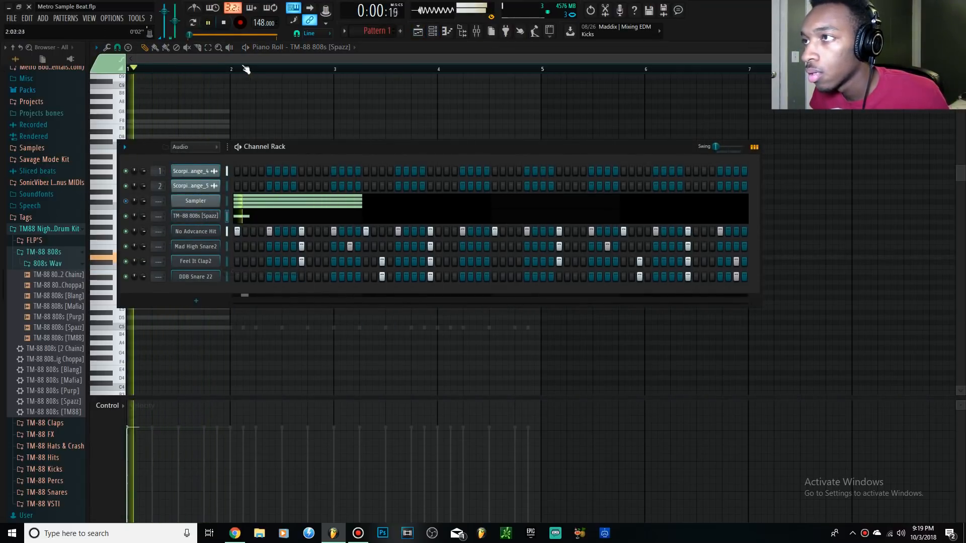
Step: Add a two-step G5 note at step 13 of bar 1 in the 808 piano roll and play it back
{"action": "left_click", "coordinate": [246, 60]}
{"action": "key", "text": "space"}
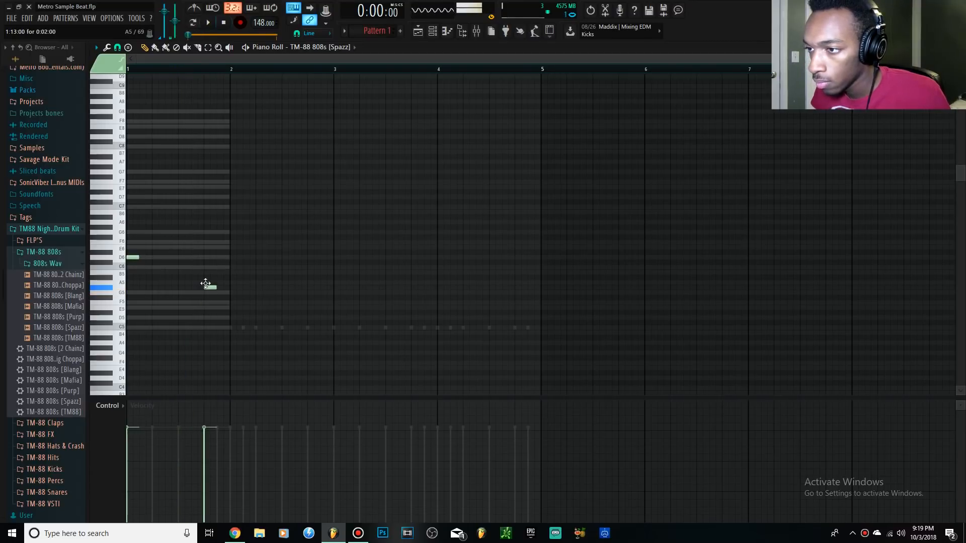
{"action": "left_click_drag", "start_coordinate": [202, 295], "coordinate": [205, 296]}
{"action": "key", "text": "space"}
{"action": "key", "text": "space"}
Step: Transpose the 808 notes up two octaves and play them back
{"action": "left_click_drag", "start_coordinate": [288, 305], "coordinate": [128, 221]}
{"action": "key", "text": "ctrl+Up"}
{"action": "key", "text": "ctrl+Up"}
{"action": "key", "text": "space"}
{"action": "key", "text": "space"}
Step: Raise the second 808 note by one more octave and play it back
{"action": "left_click_drag", "start_coordinate": [289, 196], "coordinate": [202, 124]}
{"action": "key", "text": "ctrl+Up"}
{"action": "key", "text": "space"}
{"action": "key", "text": "space"}
Step: Place an F8 note at step 13 of bar 1 and delete the G note on that step
{"action": "left_click", "coordinate": [205, 124]}
{"action": "key", "text": "space"}
{"action": "left_click", "coordinate": [209, 112], "text": "ctrl"}
{"action": "key", "text": "ctrl+Down"}
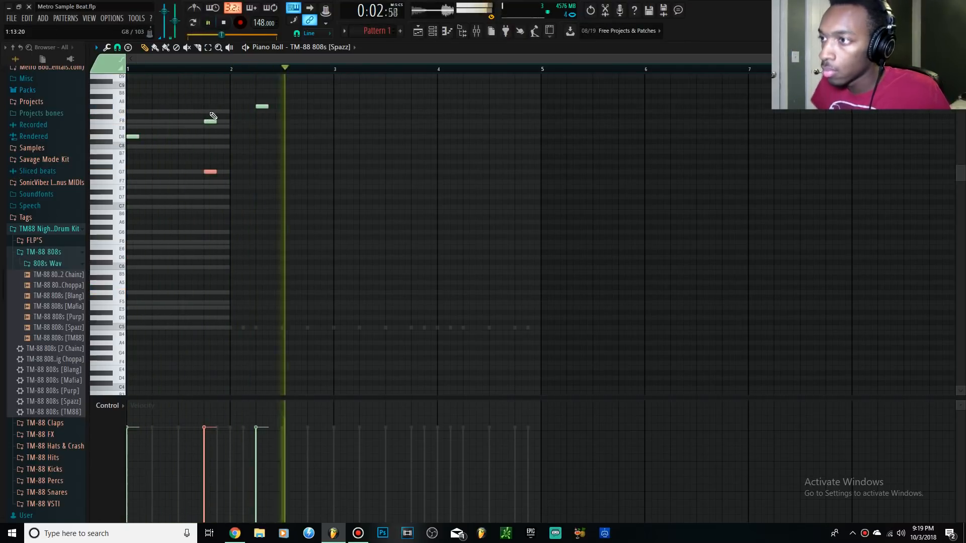
{"action": "key", "text": "space"}
{"action": "right_click", "coordinate": [210, 172]}
Step: Lower the 808 note at step 5 of bar 2 to G7 and play the bassline back
{"action": "left_click_drag", "start_coordinate": [261, 106], "coordinate": [261, 172]}
{"action": "key", "text": "space"}
{"action": "key", "text": "space"}
{"action": "key", "text": "space"}
{"action": "key", "text": "space"}
Step: Place an E8 note at step 5 of bar 2 in the 808 piano roll and play it back
{"action": "left_click", "coordinate": [260, 126]}
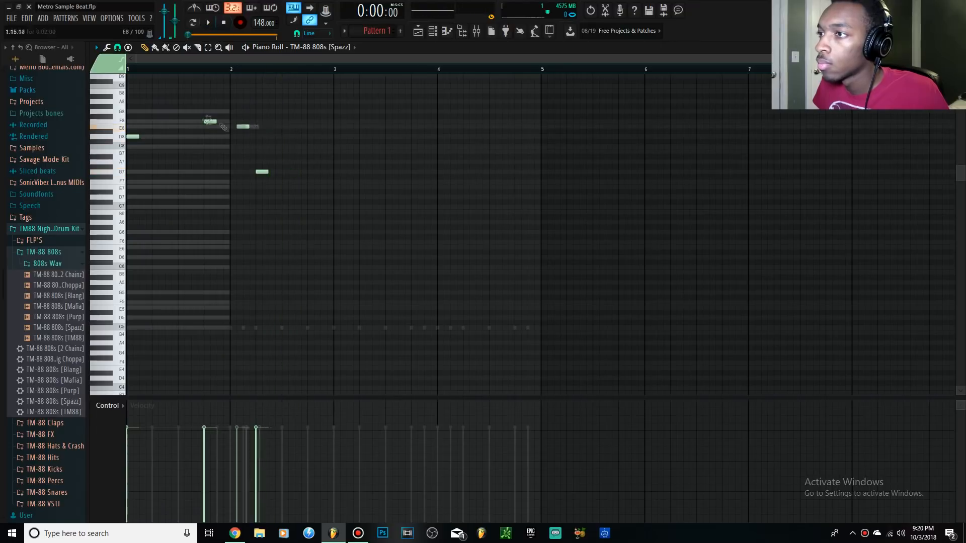
{"action": "key", "text": "space"}
{"action": "key", "text": "space"}
Step: Move the G7 note to step 13 of bar 2 and duplicate the two-bar 808 phrase into bars 3 and 4
{"action": "left_click_drag", "start_coordinate": [261, 171], "coordinate": [339, 143]}
{"action": "key", "text": "space"}
{"action": "key", "text": "space"}
{"action": "key", "text": "ctrl+b"}
Step: Replace the G7 note at step 13 of bar 2 with a C8 note and play the pattern
{"action": "left_click_drag", "start_coordinate": [315, 148], "coordinate": [307, 145]}
{"action": "right_click", "coordinate": [313, 172]}
{"action": "key", "text": "space"}
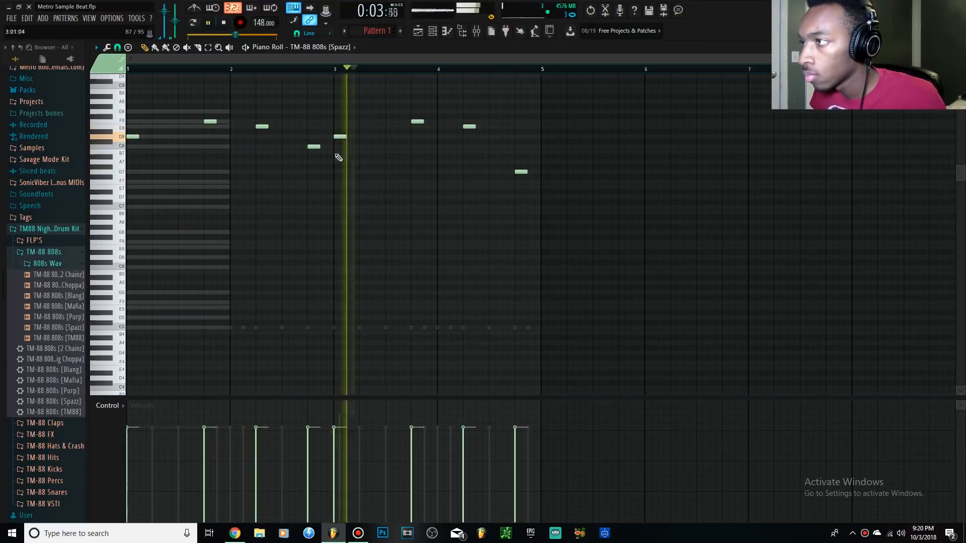
{"action": "key", "text": "space"}
Step: Try a G7 note at step 9 of bar 4 in place of the E8 note, then move it onto E8 at step 5
{"action": "left_click", "coordinate": [491, 171]}
{"action": "left_click", "coordinate": [336, 69]}
{"action": "key", "text": "space"}
{"action": "right_click", "coordinate": [469, 127]}
{"action": "key", "text": "space"}
{"action": "key", "text": "space"}
{"action": "left_click_drag", "start_coordinate": [492, 172], "coordinate": [469, 123]}
{"action": "key", "text": "space"}
{"action": "key", "text": "space"}
{"action": "key", "text": "space"}
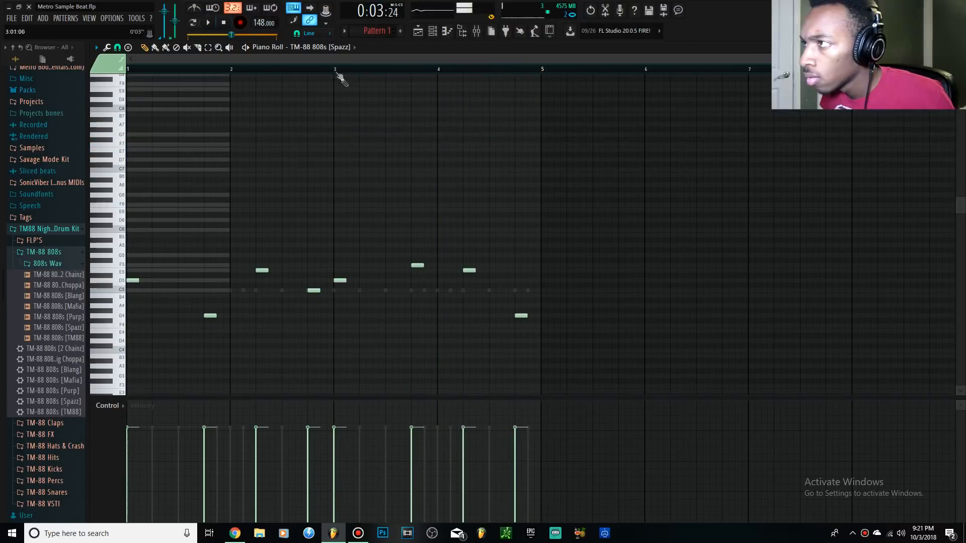
Step: Add a two-step D5 note at step 9 of bar 3 in the 808 pattern and play it back
{"action": "key", "text": "space"}
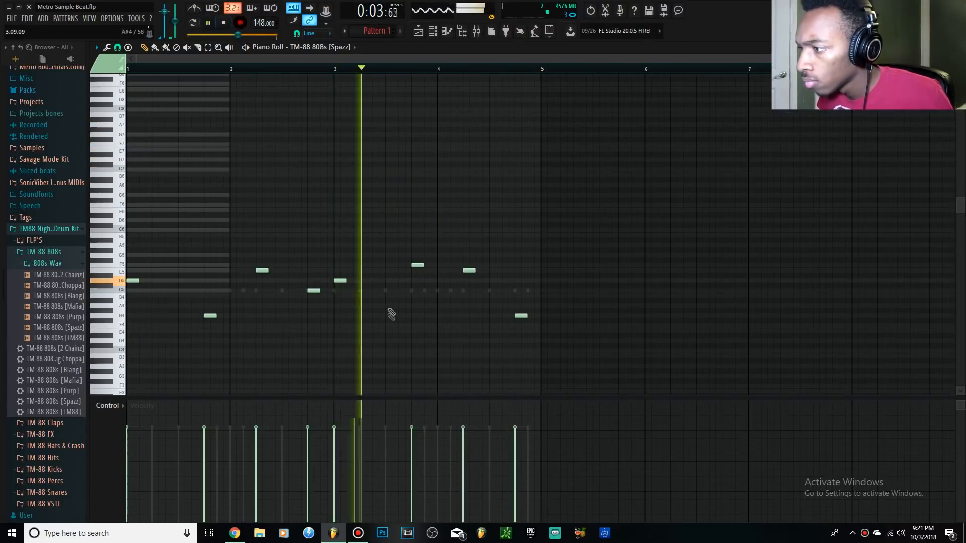
{"action": "key", "text": "space"}
{"action": "key", "text": "space"}
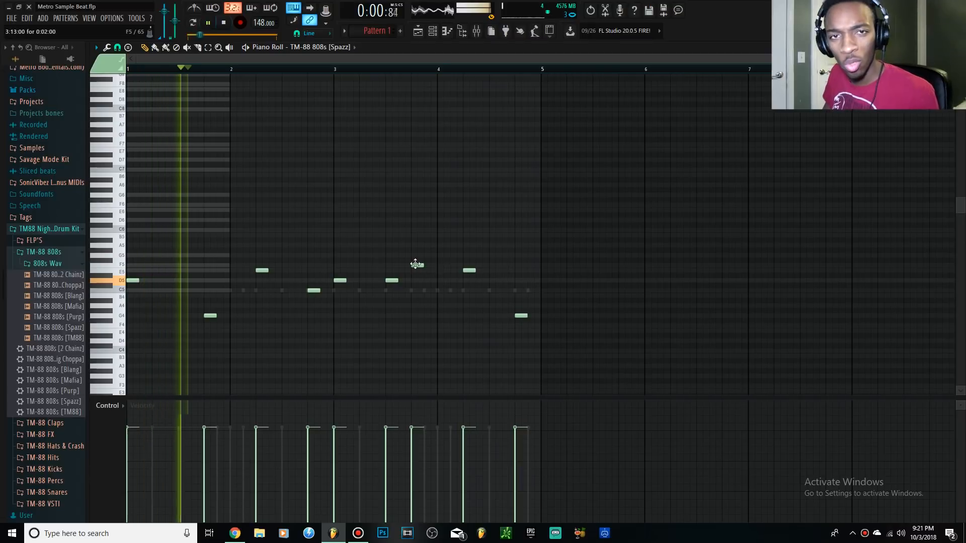
{"action": "left_click", "coordinate": [224, 23]}
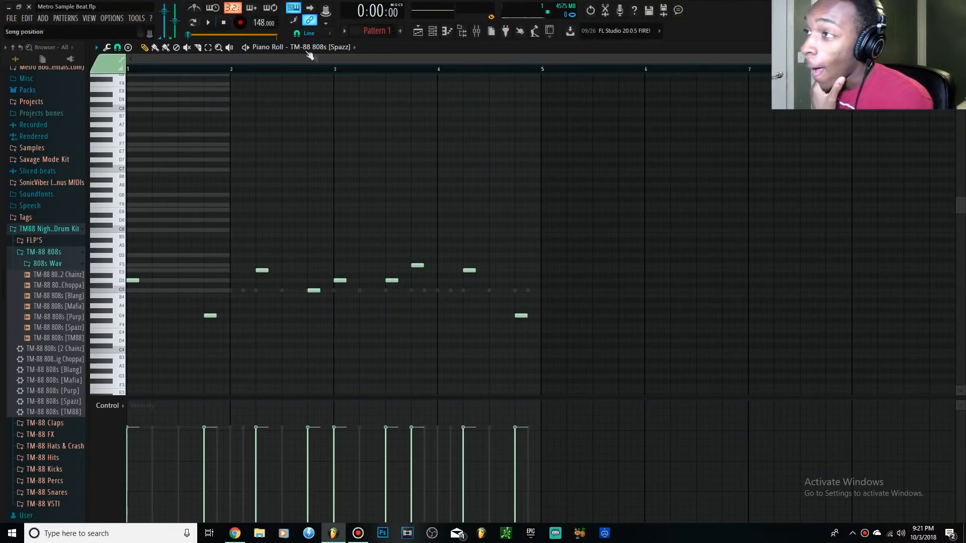
Step: Browse the drum kits' kick folders and add TM-88 Kicks [Metro X TM-88] to the channel rack as a new channel
{"action": "left_click", "coordinate": [432, 31]}
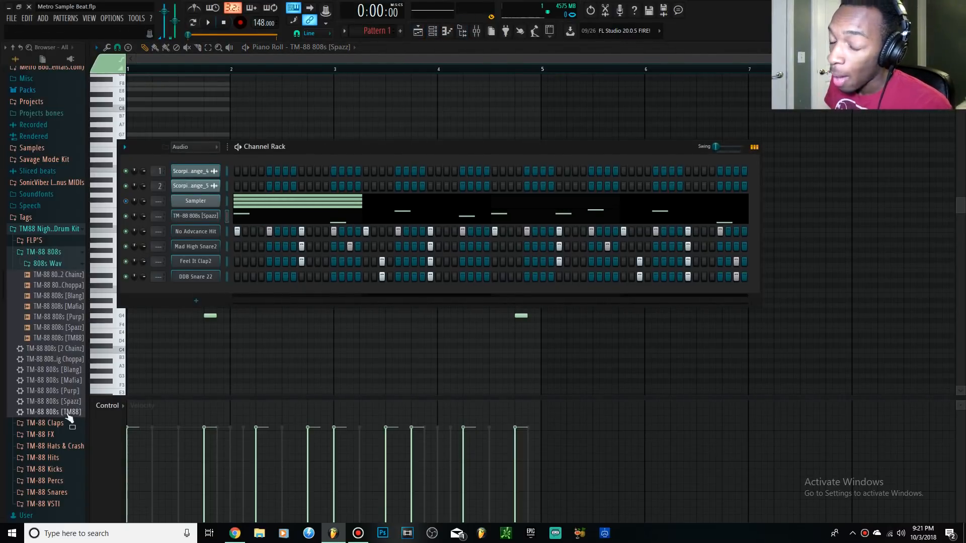
{"action": "scroll", "coordinate": [38, 488], "scroll_direction": "down", "scroll_amount": 5}
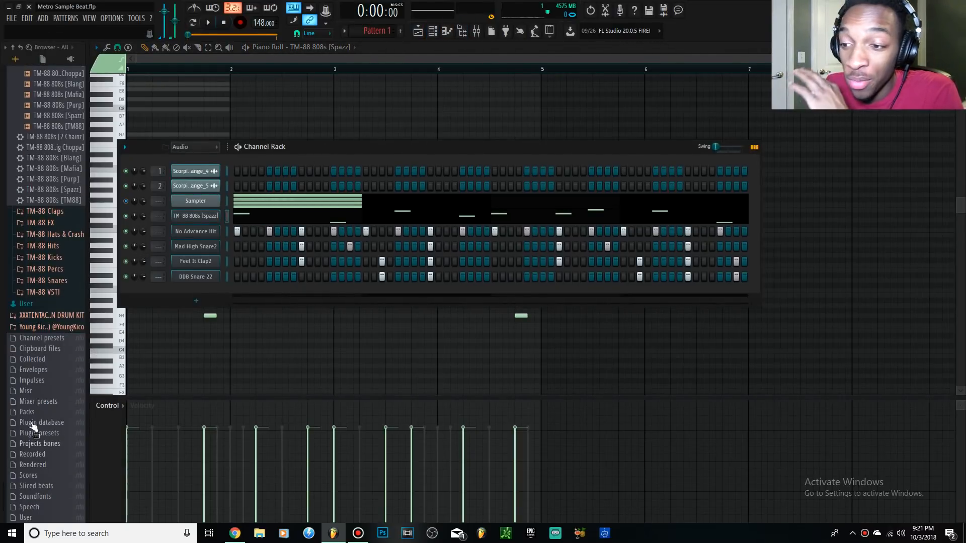
{"action": "left_click", "coordinate": [59, 327]}
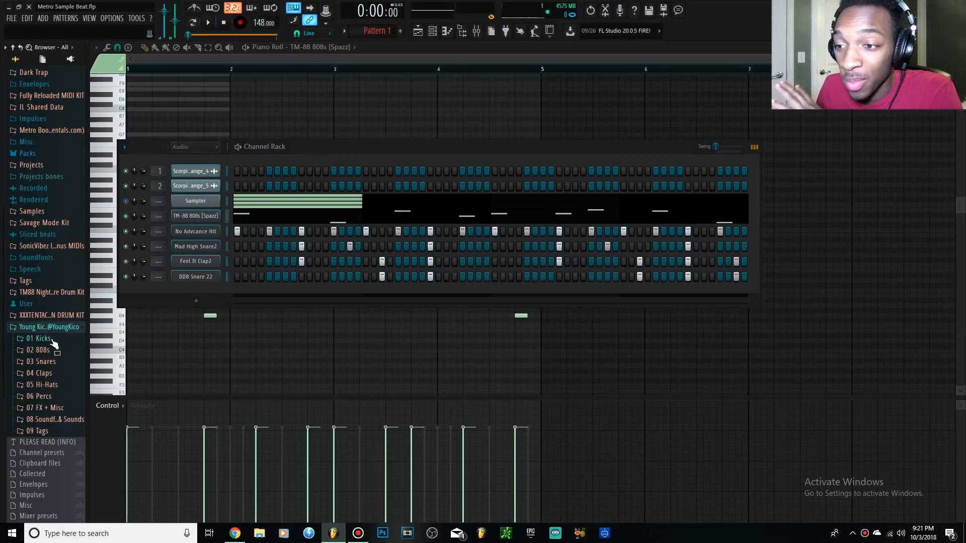
{"action": "left_click", "coordinate": [39, 339]}
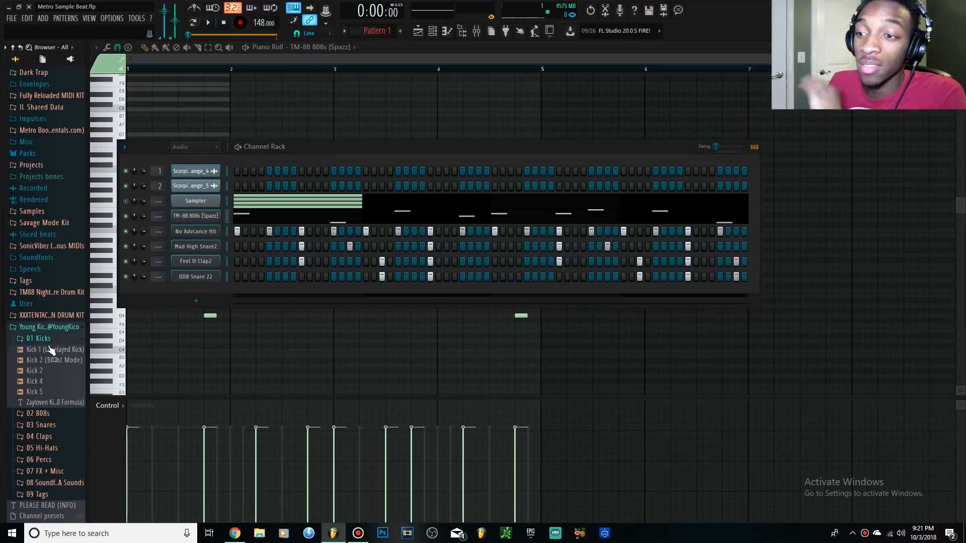
{"action": "left_click", "coordinate": [63, 293]}
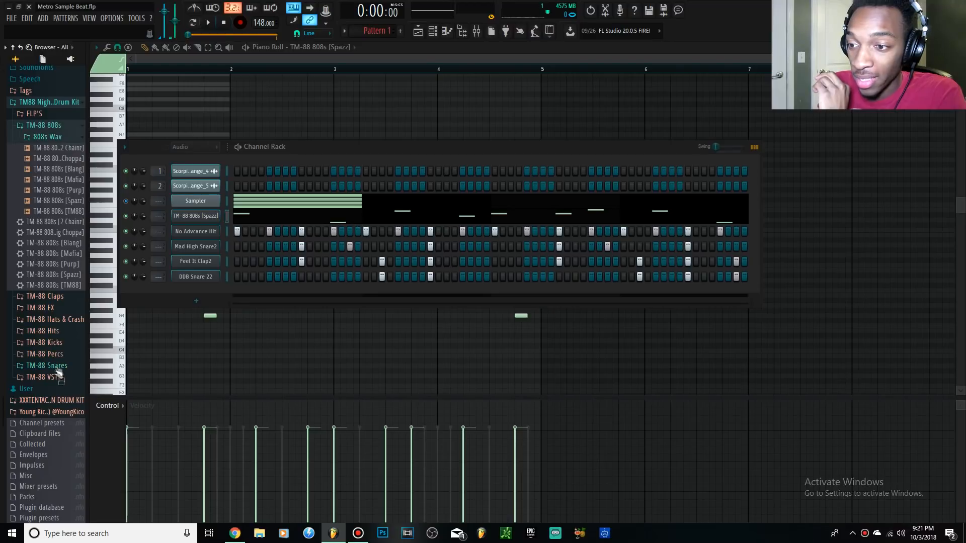
{"action": "left_click", "coordinate": [56, 344]}
{"action": "left_click_drag", "start_coordinate": [63, 376], "coordinate": [233, 223]}
Step: Program the kick on steps 1, 13, 21, 29, 33, 41, 45, 53 and 61 to follow the 808 notes
{"action": "key", "text": "space"}
{"action": "left_click", "coordinate": [333, 217]}
{"action": "left_click", "coordinate": [398, 216]}
{"action": "left_click", "coordinate": [462, 217]}
{"action": "left_click", "coordinate": [495, 216]}
{"action": "left_click", "coordinate": [559, 217]}
{"action": "left_click", "coordinate": [592, 216]}
{"action": "left_click", "coordinate": [656, 217]}
{"action": "left_click", "coordinate": [720, 216]}
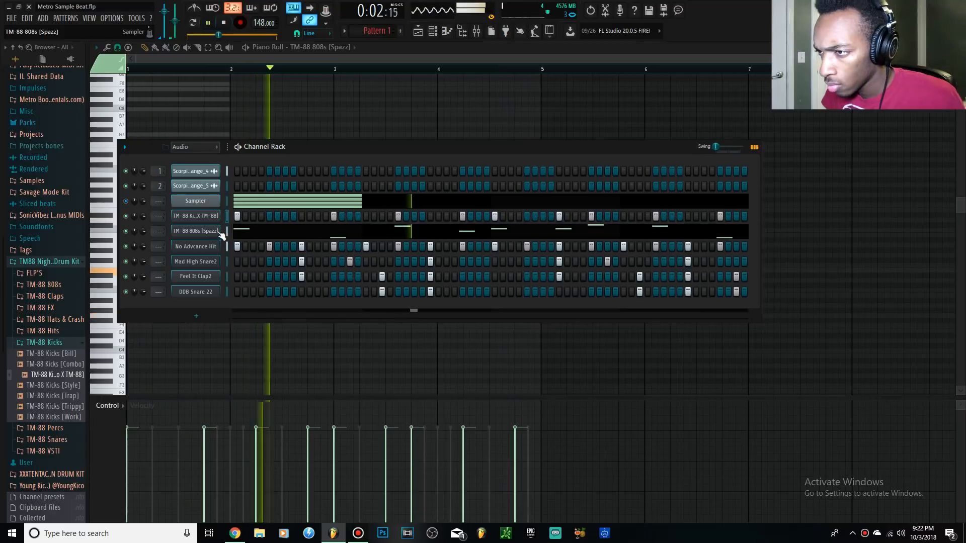
Step: Remove the Feel It Clap2 hits on steps 19, 51 and 63 and stop playback
{"action": "left_click", "coordinate": [382, 276]}
{"action": "left_click", "coordinate": [639, 277]}
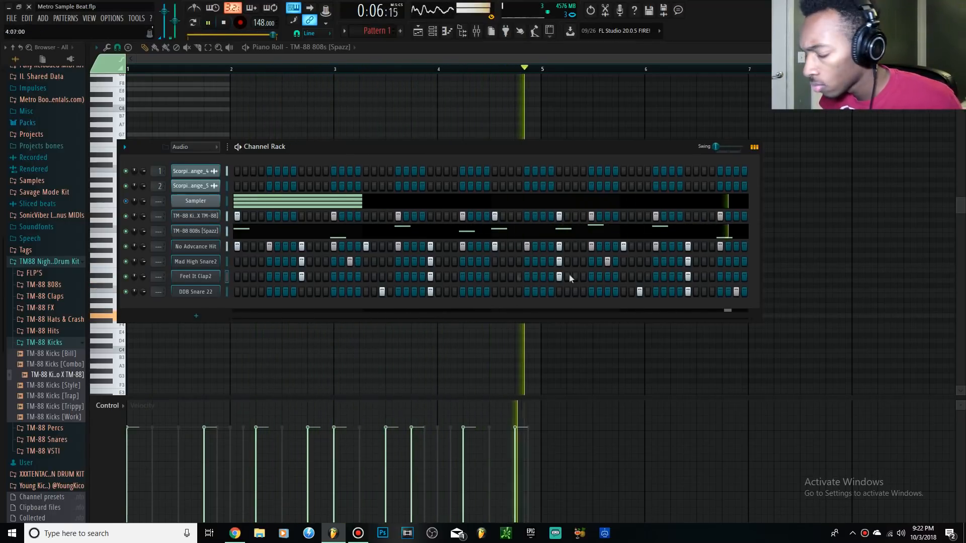
{"action": "scroll", "coordinate": [46, 239], "scroll_direction": "down", "scroll_amount": 5}
{"action": "key", "text": "space"}
Step: Replace the DDB Snare 22 sample with Black Mans Dream Snare from the Dark Trap kit's Snares folder and play the pattern
{"action": "scroll", "coordinate": [47, 239], "scroll_direction": "up", "scroll_amount": 9}
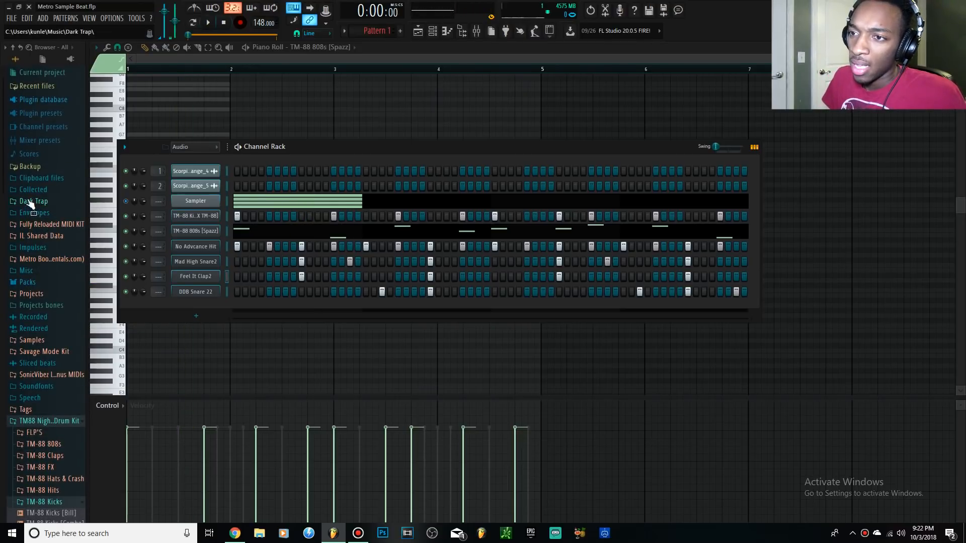
{"action": "left_click", "coordinate": [30, 202]}
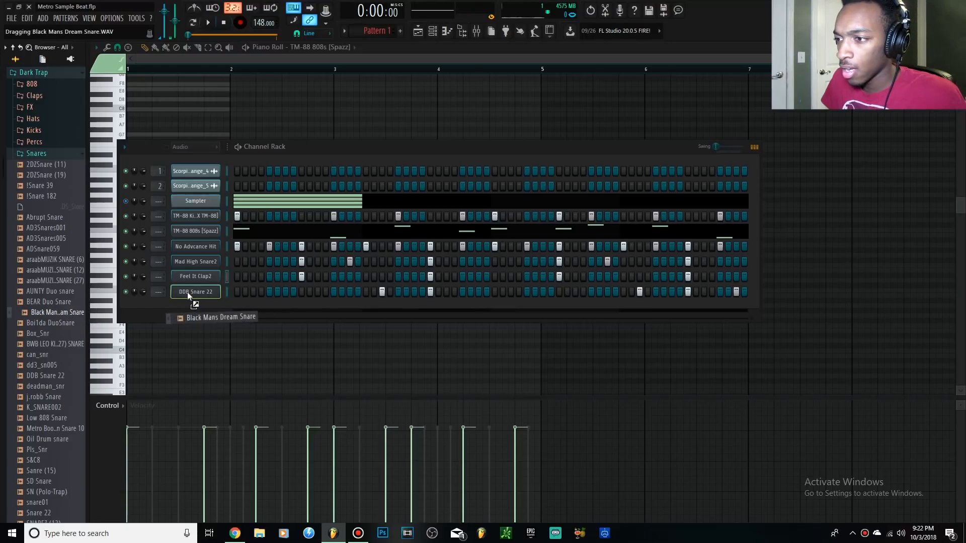
{"action": "left_click_drag", "start_coordinate": [215, 295], "coordinate": [204, 294]}
{"action": "key", "text": "space"}
Step: Toggle Normalize in the Black Mans Dream Snare channel settings and return to the channel rack
{"action": "left_click", "coordinate": [198, 291]}
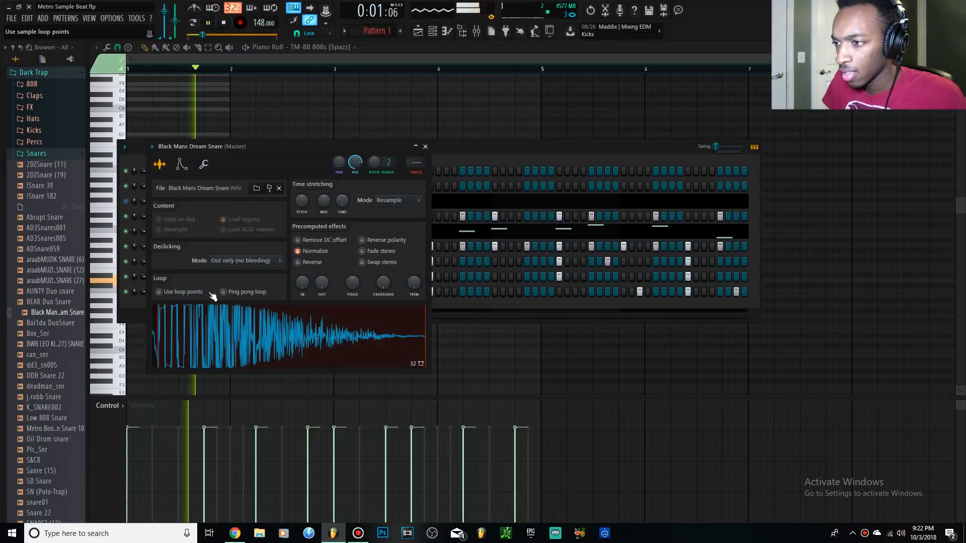
{"action": "left_click", "coordinate": [323, 253]}
{"action": "left_click", "coordinate": [456, 150]}
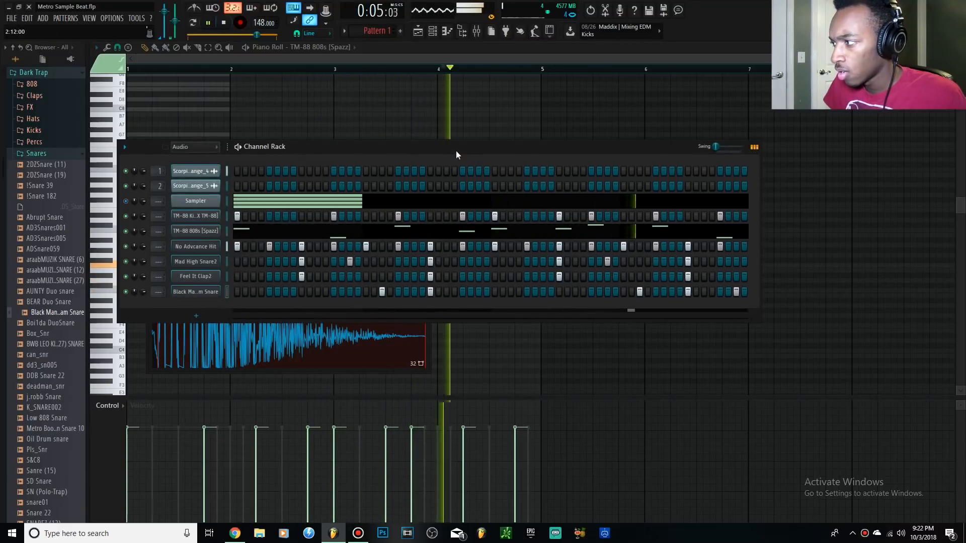
Step: Remove the Black Mans Dream Snare hit on step 63 and select all the notes in the 808 piano roll
{"action": "right_click", "coordinate": [736, 291]}
{"action": "right_click", "coordinate": [204, 216]}
{"action": "left_click", "coordinate": [249, 219]}
{"action": "left_click_drag", "start_coordinate": [639, 342], "coordinate": [125, 146]}
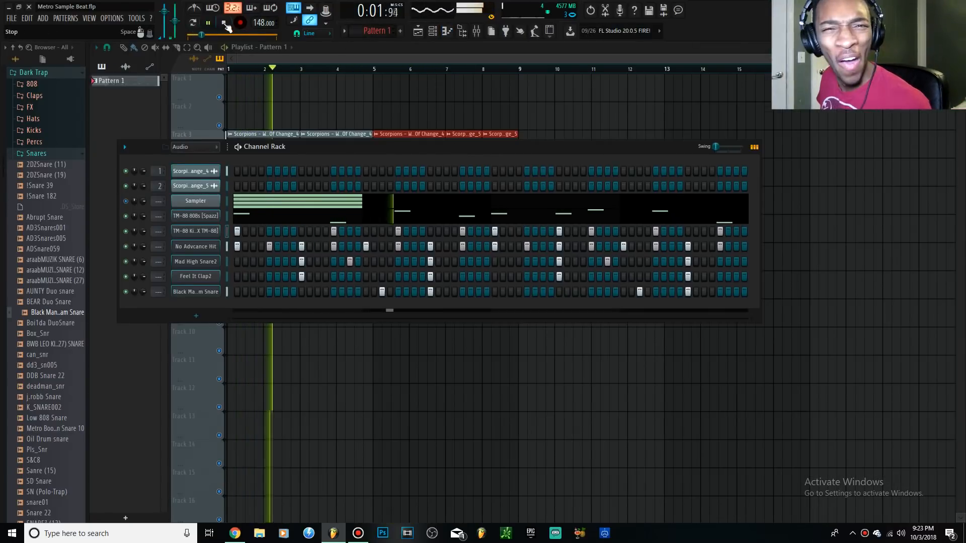
{"action": "left_click", "coordinate": [225, 23]}
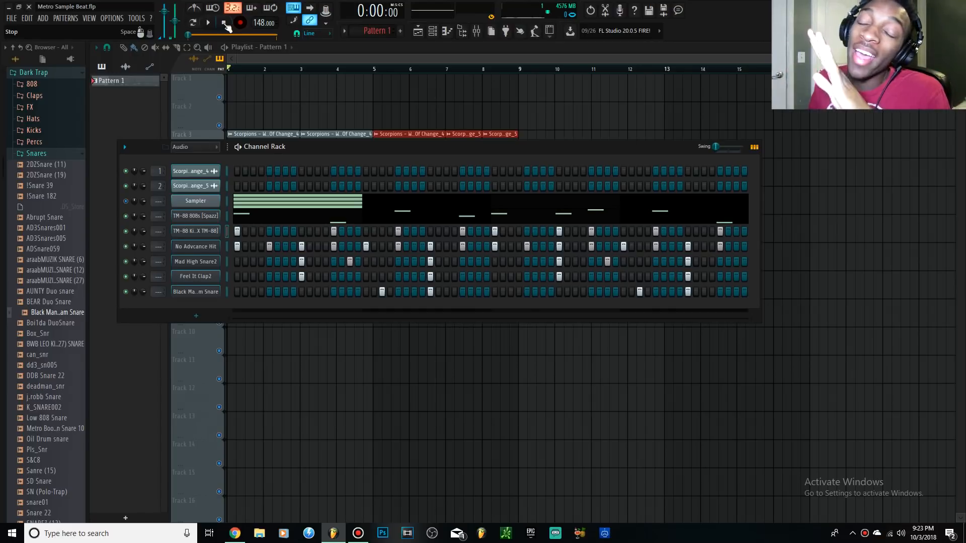
Step: Open the No Advrance Hit piano roll and delete the hi-hat note on step 5 of bar 1, playing the pattern to check
{"action": "right_click", "coordinate": [210, 251]}
{"action": "left_click", "coordinate": [231, 248]}
{"action": "key", "text": "space"}
{"action": "key", "text": "space"}
{"action": "key", "text": "space"}
{"action": "right_click", "coordinate": [152, 290]}
{"action": "key", "text": "space"}
Step: Add a hi-hat note at step 11 of bar 1 and delete the one at step 13
{"action": "left_click", "coordinate": [187, 290]}
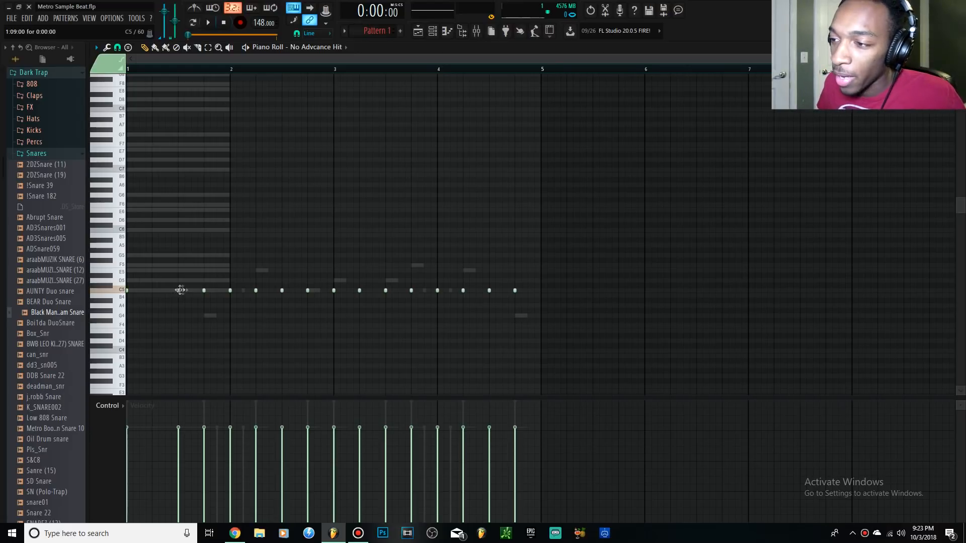
{"action": "key", "text": "space"}
{"action": "right_click", "coordinate": [204, 291]}
{"action": "key", "text": "space"}
{"action": "key", "text": "space"}
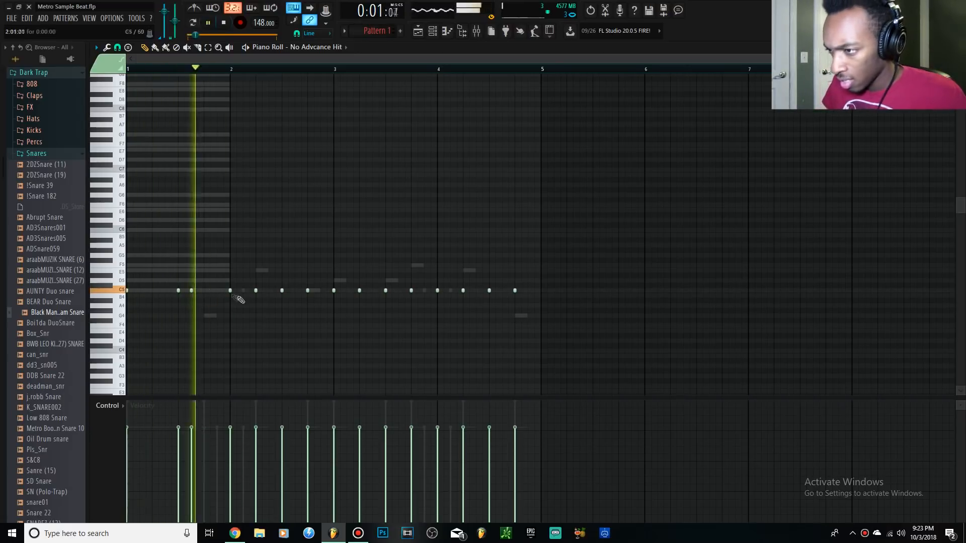
{"action": "key", "text": "space"}
Step: Delete the hi-hat note at the start of bar 2 and place one at step 13 of bar 1
{"action": "right_click", "coordinate": [230, 290]}
{"action": "key", "text": "space"}
{"action": "left_click", "coordinate": [203, 291]}
{"action": "key", "text": "space"}
{"action": "key", "text": "space"}
Step: Add a hi-hat note at step 7 of bar 2 and delete the one at step 9
{"action": "left_click", "coordinate": [269, 291]}
{"action": "key", "text": "space"}
{"action": "key", "text": "space"}
{"action": "right_click", "coordinate": [281, 291]}
Step: Replace the remaining hi-hat notes in bars 3 and 4 with a duplicate of the edited opening pattern and play it back
{"action": "left_click_drag", "start_coordinate": [635, 295], "coordinate": [348, 287]}
{"action": "key", "text": "Delete"}
{"action": "key", "text": "ctrl+b"}
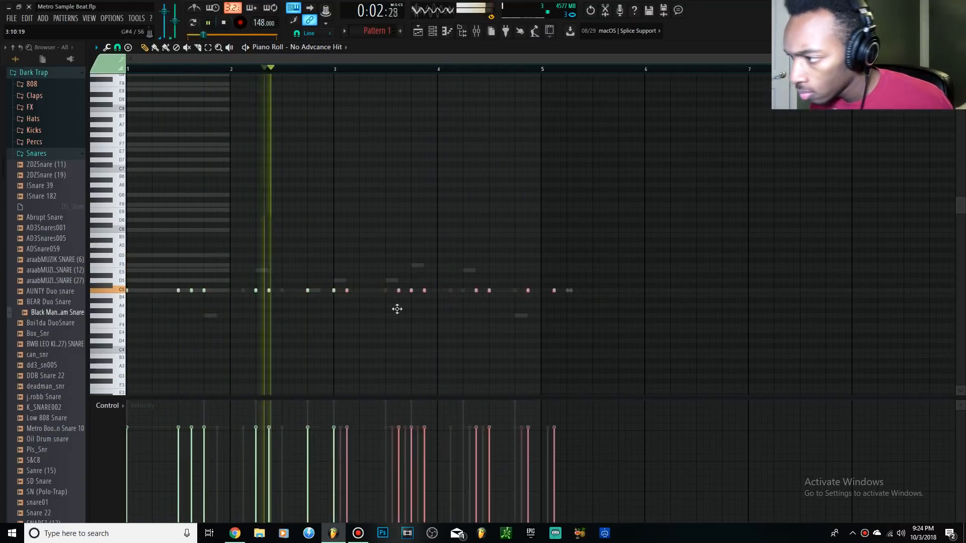
{"action": "right_click", "coordinate": [497, 291]}
{"action": "left_click", "coordinate": [459, 130], "text": "ctrl"}
{"action": "key", "text": "space"}
{"action": "left_click", "coordinate": [291, 342]}
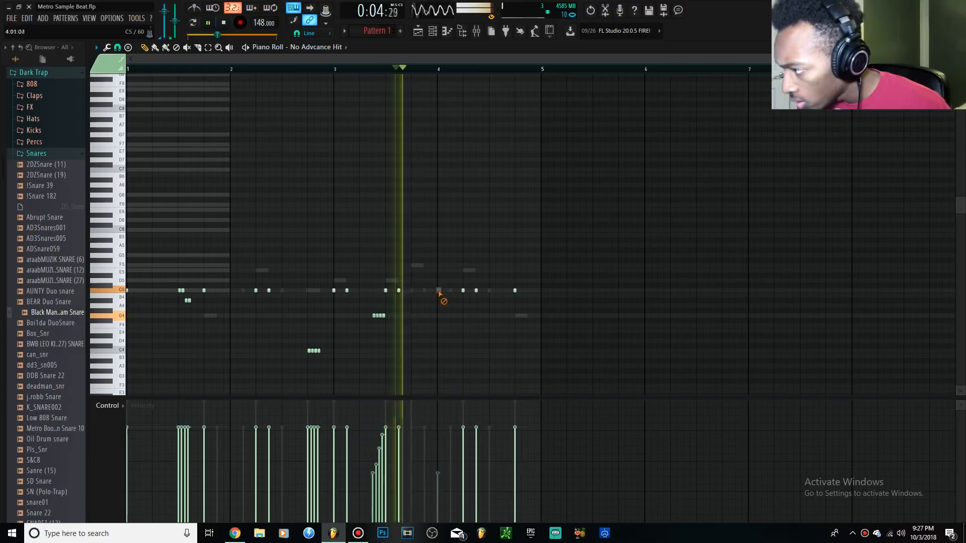
Step: Add a three-note hi-hat roll from step 13 of bar 4 and lower its pitch
{"action": "scroll", "coordinate": [516, 319], "scroll_direction": "up", "scroll_amount": 4}
{"action": "left_click", "coordinate": [526, 321]}
{"action": "left_click", "coordinate": [553, 321]}
{"action": "left_click_drag", "start_coordinate": [580, 321], "coordinate": [603, 321]}
{"action": "scroll", "coordinate": [581, 321], "scroll_direction": "down", "scroll_amount": 4}
{"action": "left_click_drag", "start_coordinate": [507, 308], "coordinate": [299, 307]}
{"action": "key", "text": "shift+Down"}
{"action": "key", "text": "shift+Down"}
{"action": "key", "text": "shift+Down"}
Step: Reshape the velocities of the hi-hat rolls in bars 2, 3 and 4 and save the project
{"action": "left_click_drag", "start_coordinate": [307, 417], "coordinate": [319, 413]}
{"action": "left_click_drag", "start_coordinate": [383, 429], "coordinate": [356, 460]}
{"action": "left_click_drag", "start_coordinate": [515, 417], "coordinate": [531, 414]}
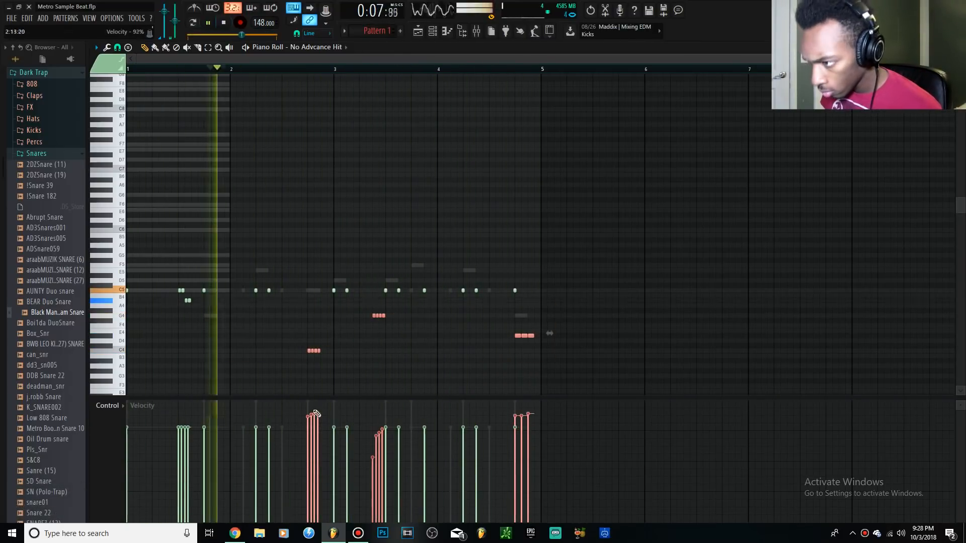
{"action": "left_click_drag", "start_coordinate": [307, 423], "coordinate": [320, 423]}
{"action": "key", "text": "ctrl+s"}
{"action": "left_click", "coordinate": [432, 31]}
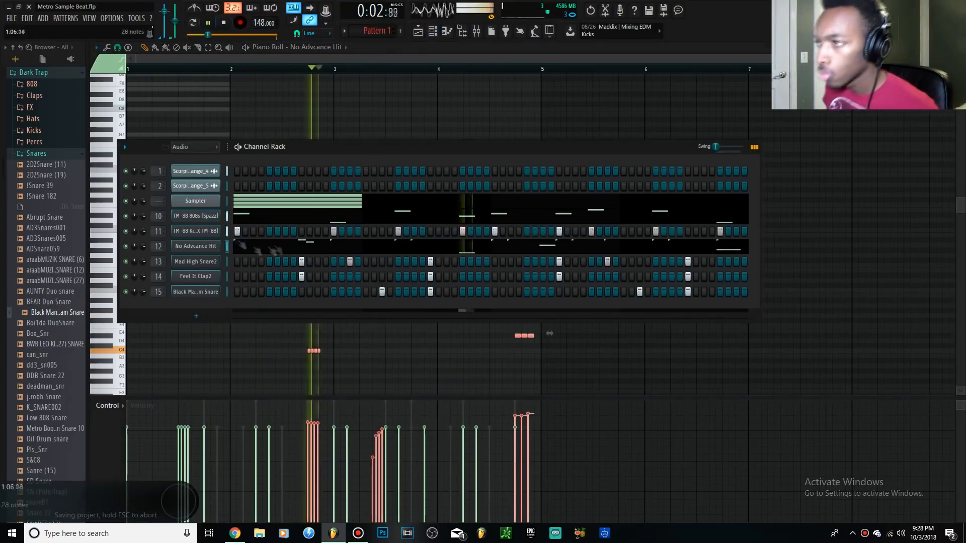
Step: Play back the sample with the Drums 1 pattern in the playlist from bar 1, and stop it
{"action": "key", "text": "space"}
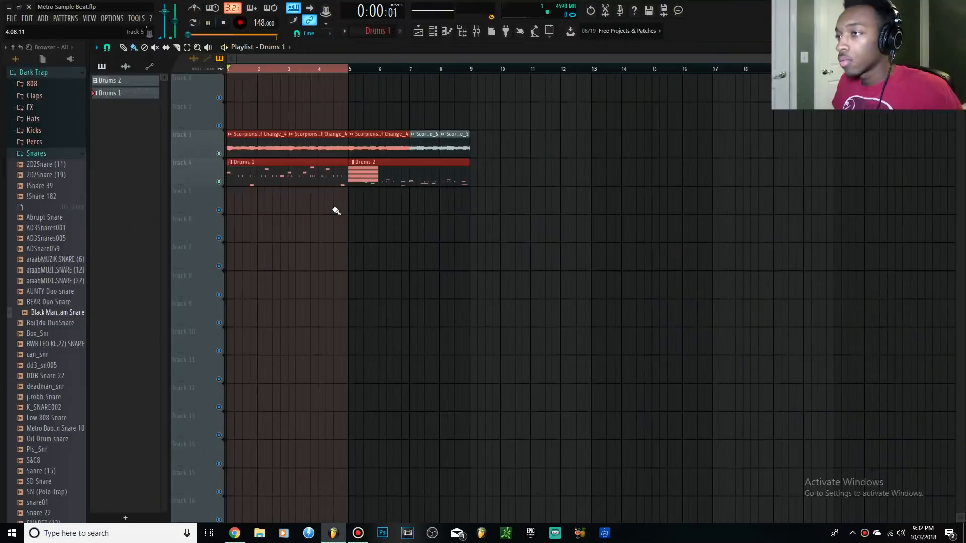
{"action": "key", "text": "space"}
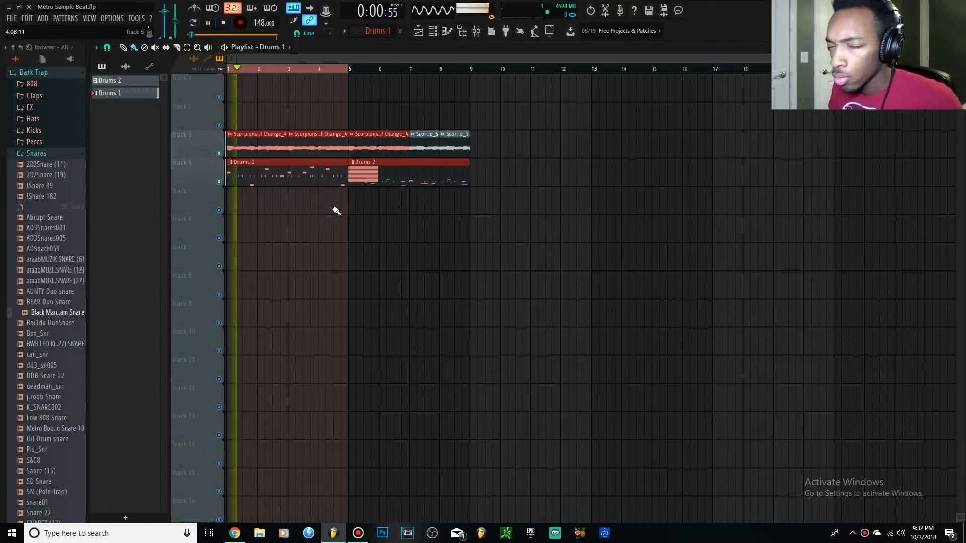
{"action": "left_click", "coordinate": [225, 23]}
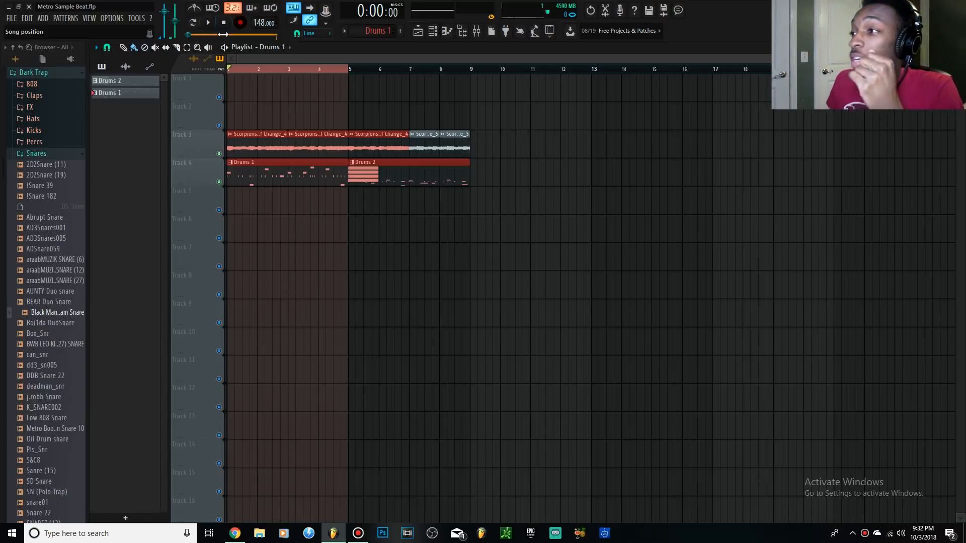
Step: Clear the playlist's time selection, select all the clips and move them about nine bars later
{"action": "left_click", "coordinate": [343, 71], "text": "ctrl"}
{"action": "left_click_drag", "start_coordinate": [511, 242], "coordinate": [191, 97]}
{"action": "left_click_drag", "start_coordinate": [243, 142], "coordinate": [519, 131]}
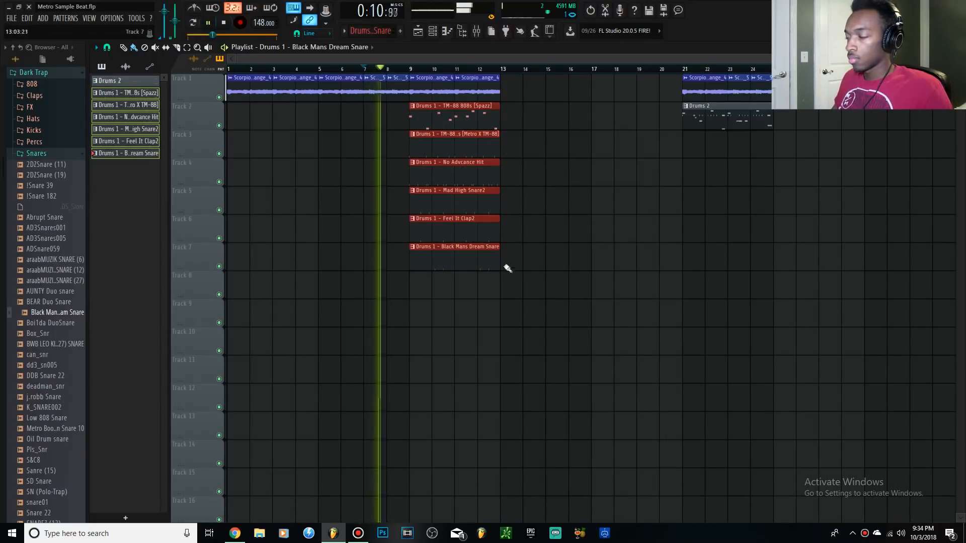
Step: Duplicate the separated Drums 1 clips twice so they fill bars 13 to 20
{"action": "key", "text": "space"}
{"action": "key", "text": "ctrl+b"}
{"action": "key", "text": "ctrl+b"}
Step: Strip bars 9 to 12 down to the hi-hat, Mad High Snare2 and Feel It Clap2 clips and play from bar 9
{"action": "right_click", "coordinate": [452, 232]}
{"action": "right_click", "coordinate": [463, 265]}
{"action": "left_click", "coordinate": [411, 69]}
{"action": "left_click", "coordinate": [528, 230]}
{"action": "left_click", "coordinate": [443, 232]}
{"action": "key", "text": "space"}
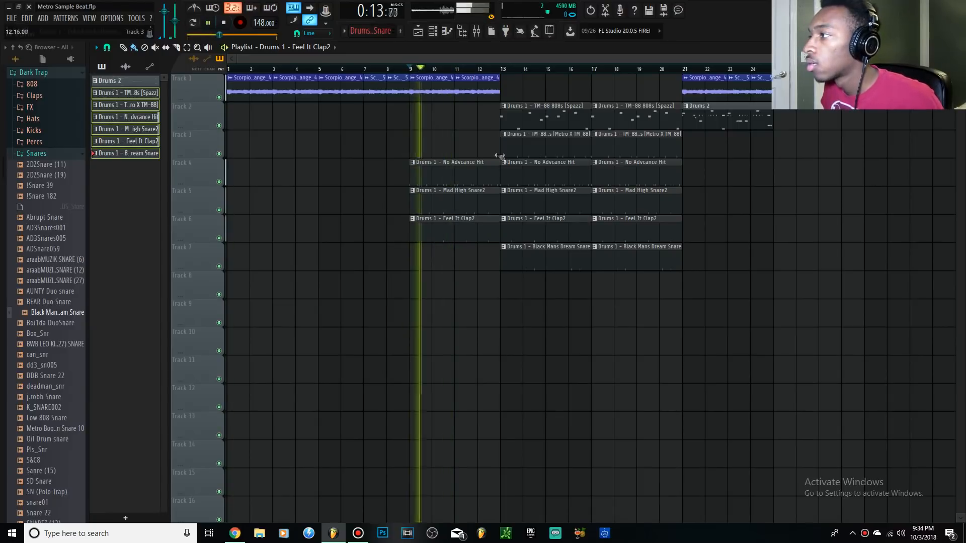
Step: Delete all the Drums 1 clips in bars 13 to 16, check the playback and save the project
{"action": "right_click", "coordinate": [530, 107]}
{"action": "right_click", "coordinate": [530, 142]}
{"action": "right_click", "coordinate": [530, 171]}
{"action": "right_click", "coordinate": [531, 200]}
{"action": "right_click", "coordinate": [530, 227]}
{"action": "right_click", "coordinate": [530, 255]}
{"action": "key", "text": "space"}
{"action": "key", "text": "space"}
{"action": "key", "text": "space"}
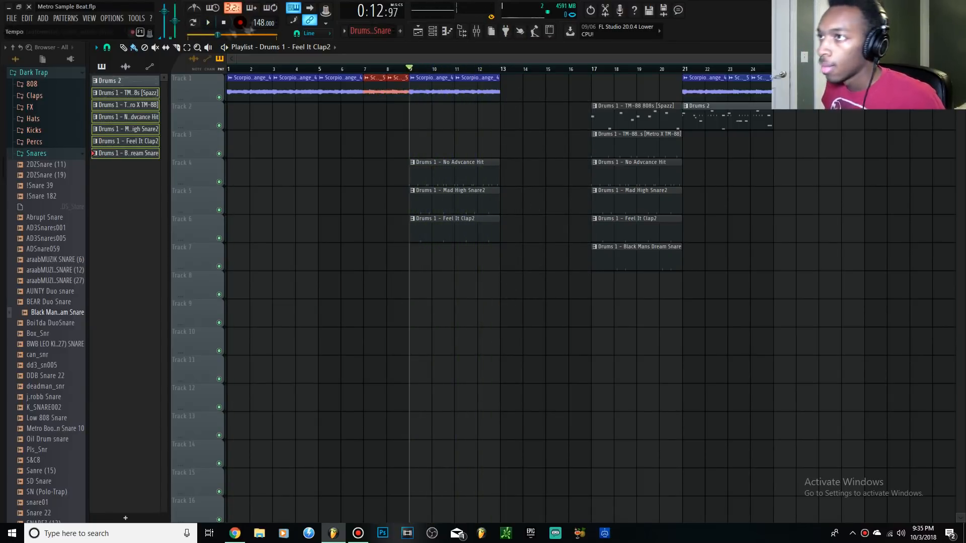
{"action": "key", "text": "ctrl+s"}
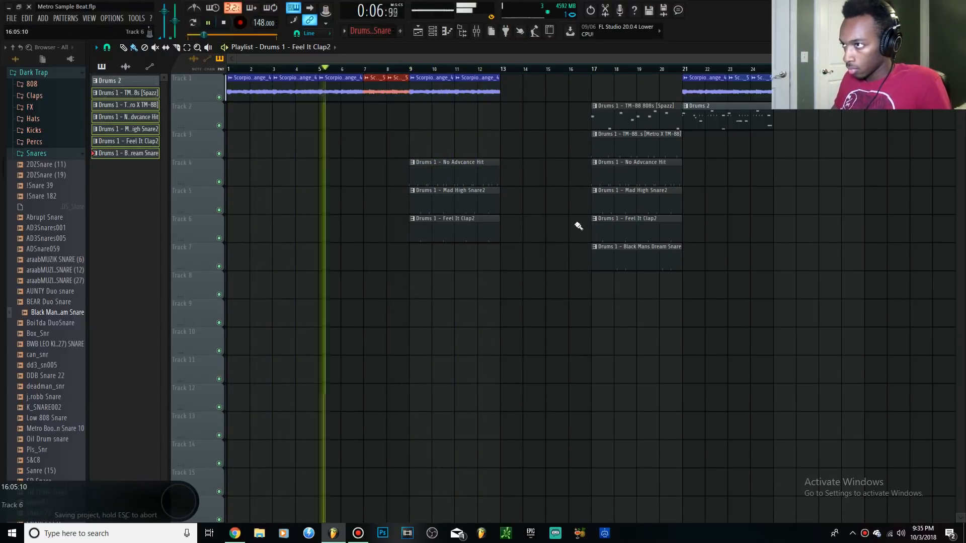
{"action": "left_click_drag", "start_coordinate": [640, 297], "coordinate": [602, 105]}
{"action": "left_click_drag", "start_coordinate": [619, 118], "coordinate": [597, 127]}
{"action": "key", "text": "ctrl+z"}
Step: Duplicate the sample, hi-hat, snare and clap clips of bars 9 to 12 into bars 13 to 16, ending the drum clips one bar early
{"action": "key", "text": "space"}
{"action": "left_click_drag", "start_coordinate": [484, 266], "coordinate": [434, 99]}
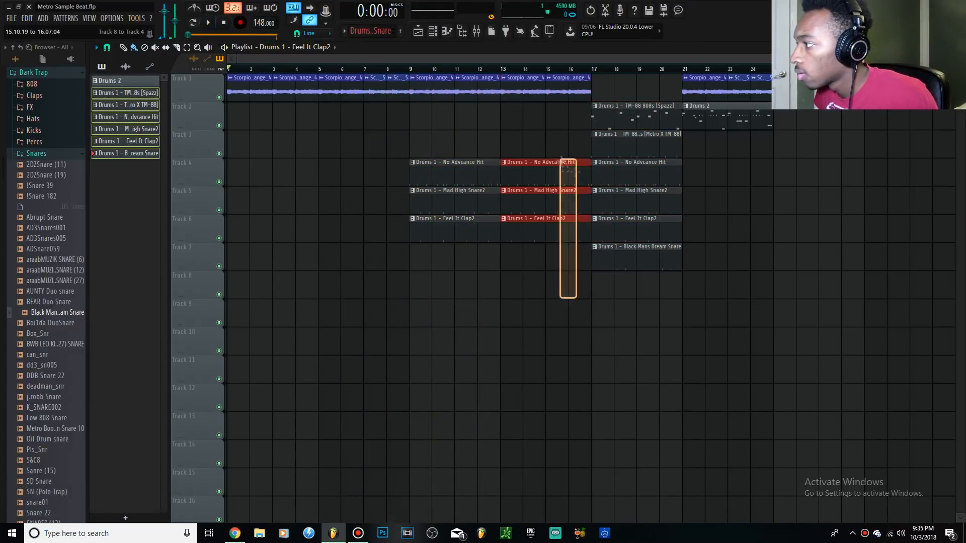
{"action": "key", "text": "space"}
{"action": "key", "text": "space"}
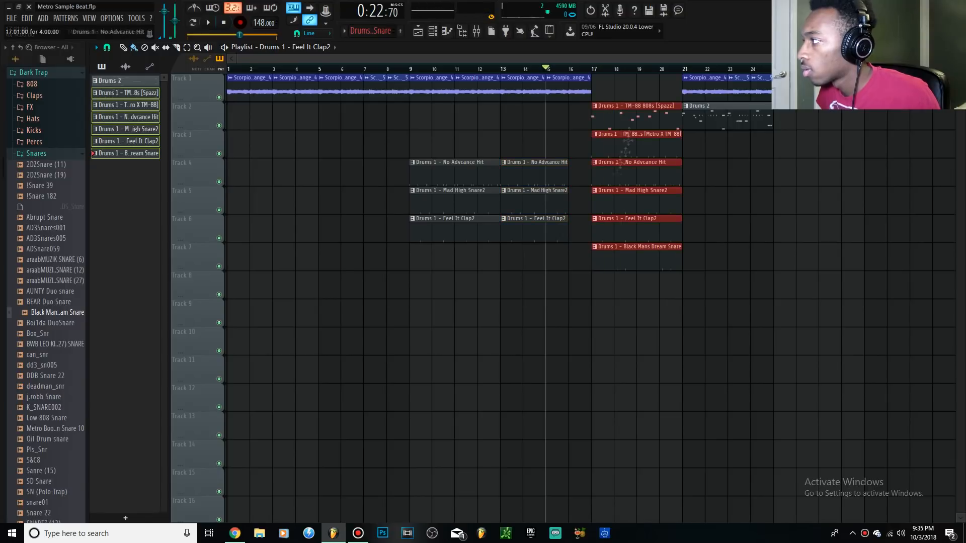
Step: Replace the last Scorpions - Wind Of Change_4 clip at bars 15 and 16 with copies of the two _5 clips from bars 7 and 8
{"action": "left_click", "coordinate": [456, 68]}
{"action": "key", "text": "space"}
{"action": "key", "text": "space"}
{"action": "right_click", "coordinate": [568, 88]}
{"action": "left_click_drag", "start_coordinate": [373, 91], "coordinate": [555, 91]}
Step: Play the arrangement from bar 13 into the full drum section at bar 17 and deselect the sample clips
{"action": "key", "text": "space"}
{"action": "left_click", "coordinate": [504, 69]}
{"action": "key", "text": "space"}
{"action": "left_click", "coordinate": [357, 533]}
{"action": "left_click", "coordinate": [358, 533]}
{"action": "key", "text": "space"}
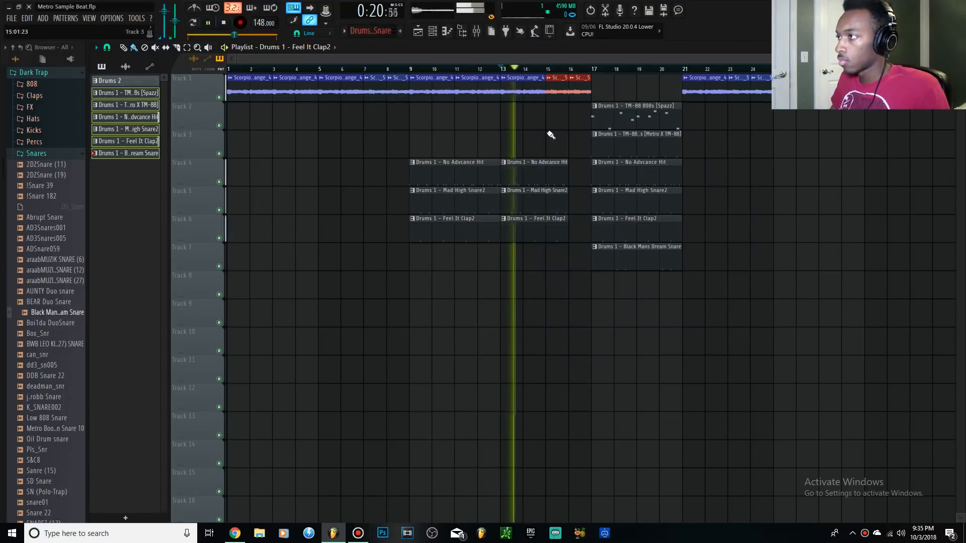
{"action": "left_click", "coordinate": [536, 92], "text": "ctrl"}
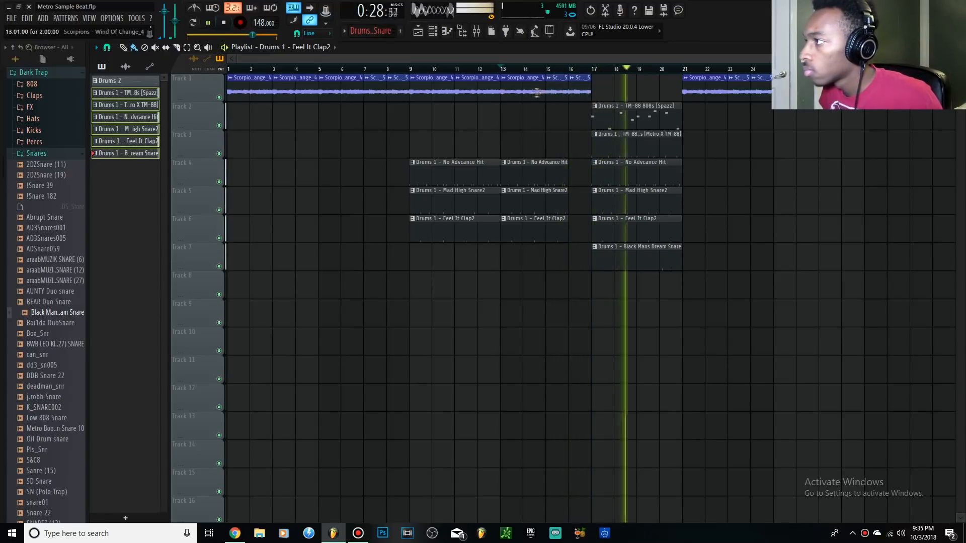
Step: Move the drum clips down one track and duplicate the drum section from bar 17 onward
{"action": "left_click_drag", "start_coordinate": [765, 342], "coordinate": [409, 118]}
{"action": "key", "text": "shift+Down"}
{"action": "left_click_drag", "start_coordinate": [746, 372], "coordinate": [599, 123]}
{"action": "key", "text": "ctrl+b"}
Step: Save the project, play through the arrangement and stop playback near its end
{"action": "left_click", "coordinate": [520, 69]}
{"action": "key", "text": "ctrl+s"}
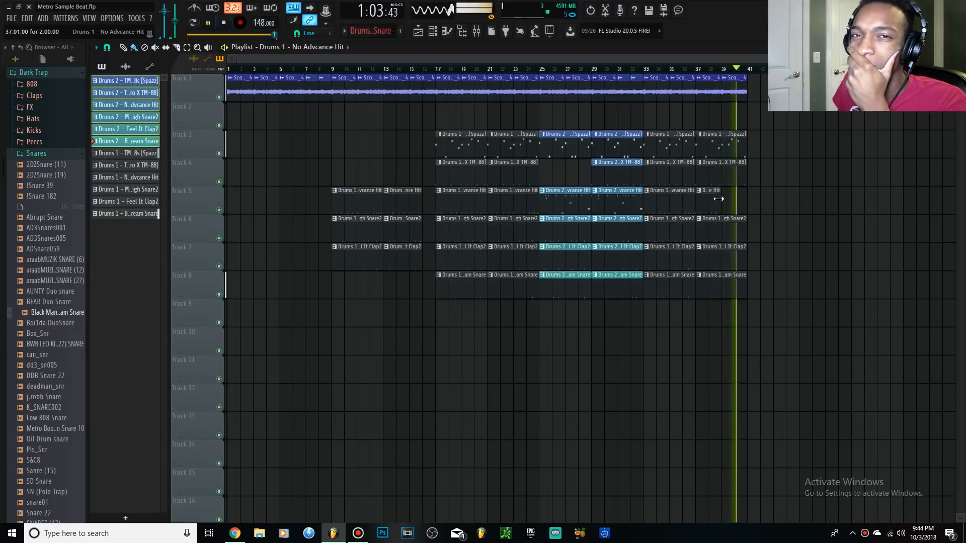
{"action": "left_click", "coordinate": [225, 23]}
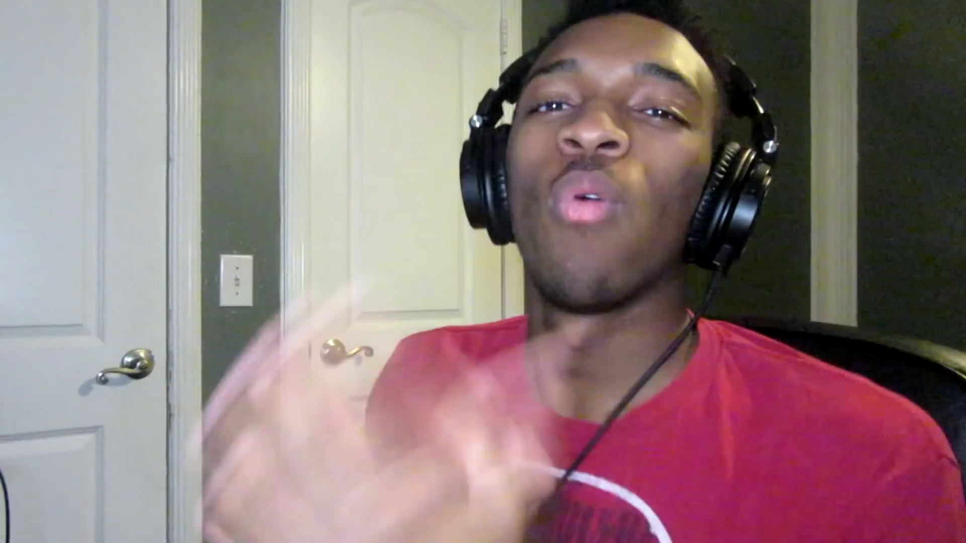